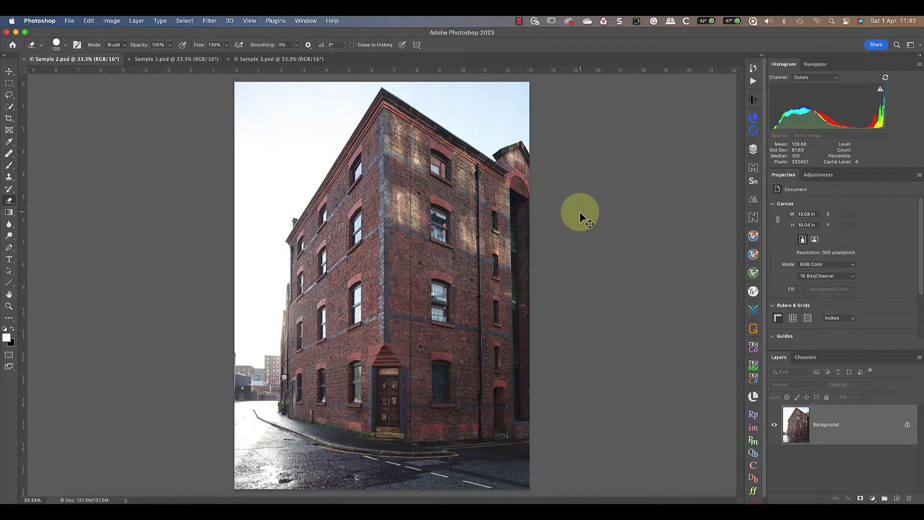
Step: Duplicate the background layer, convert it for smart filters, and launch ON1 Sky Swap AI 2023 on it
key(super+j)
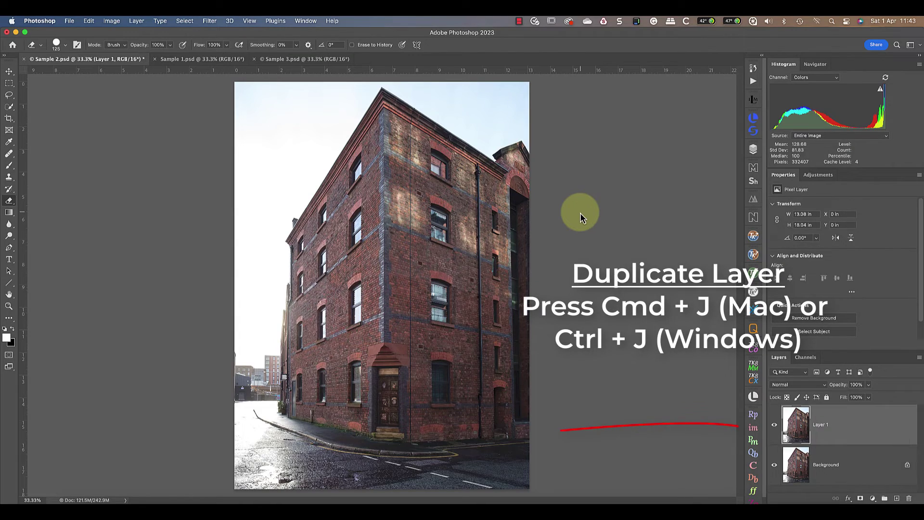
click(209, 24)
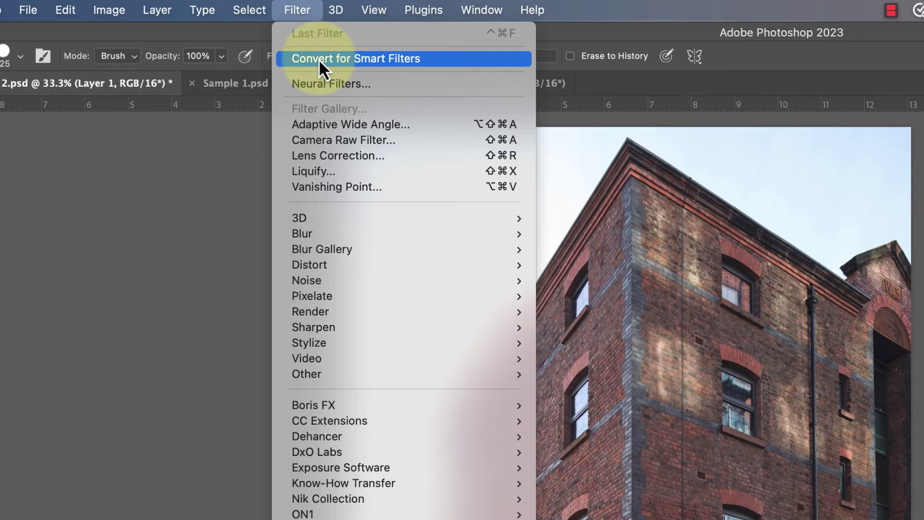
click(319, 59)
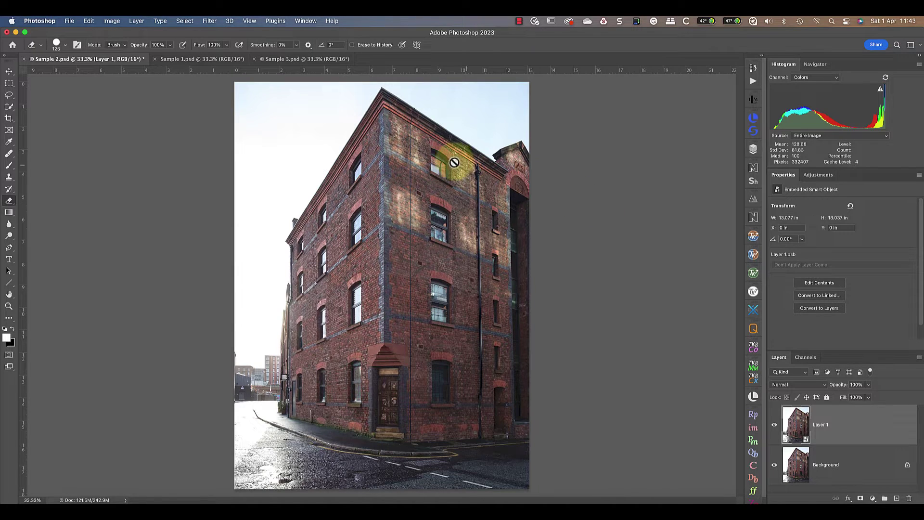
click(214, 24)
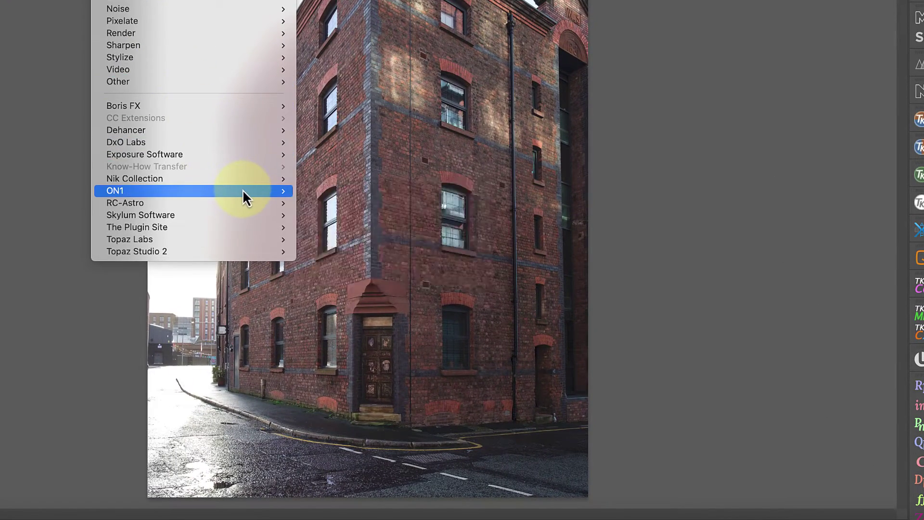
mouse_move(115, 191)
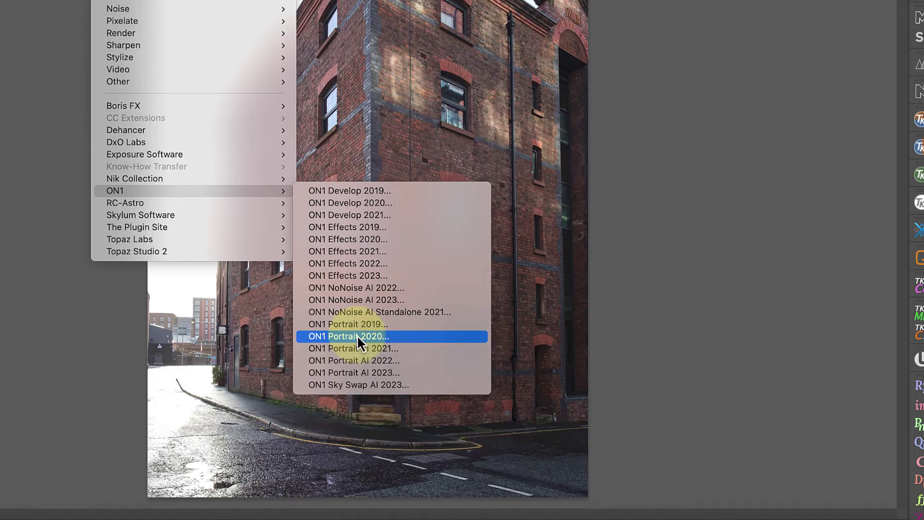
click(365, 385)
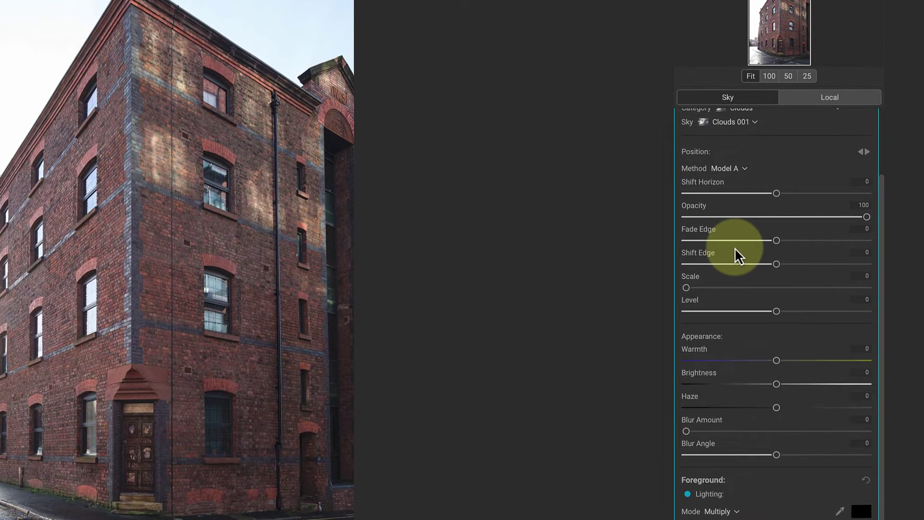
Step: Scroll the right panel up to the Sky Swap AI section
scroll(736, 254, up, 3)
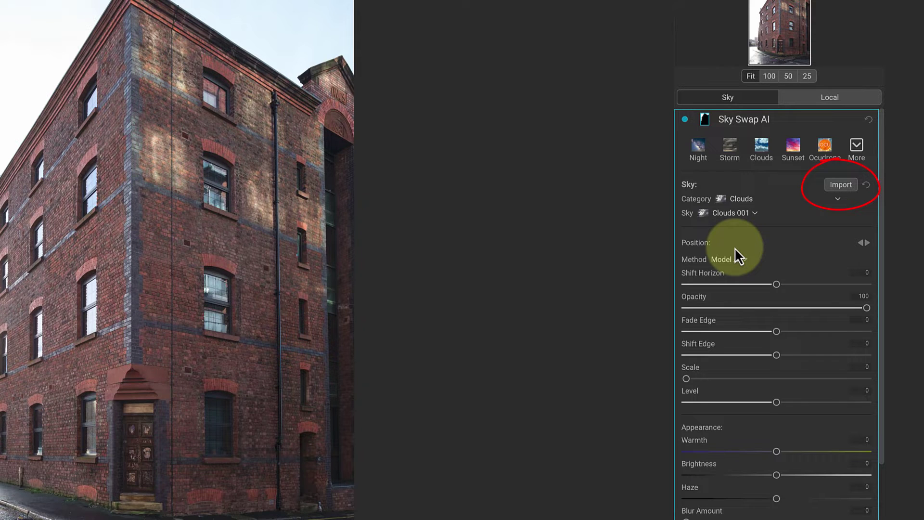
Step: Preview the blue Clouds 002 sky, then return to the stormy Clouds 001 sky
click(837, 198)
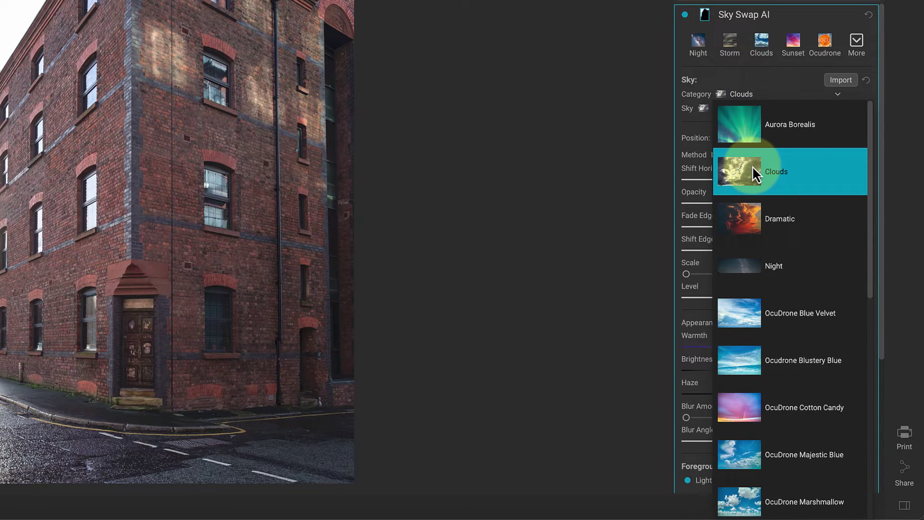
click(753, 166)
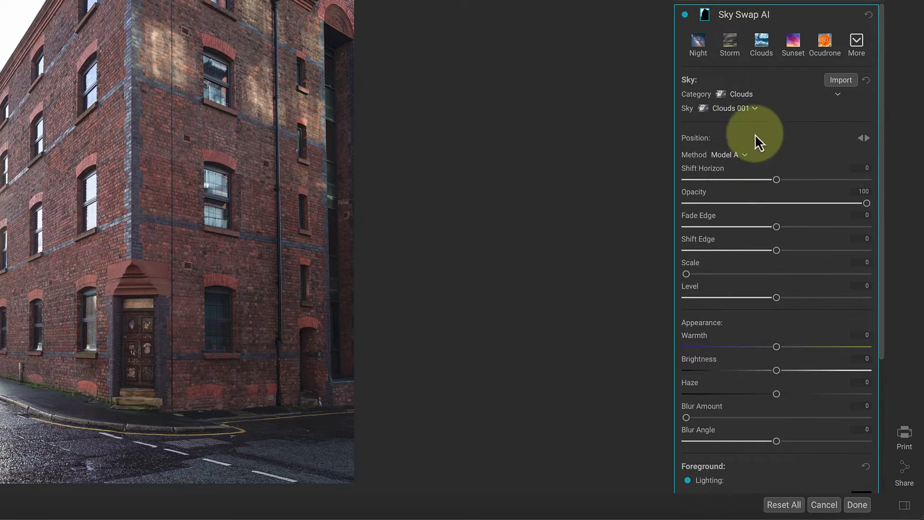
click(756, 108)
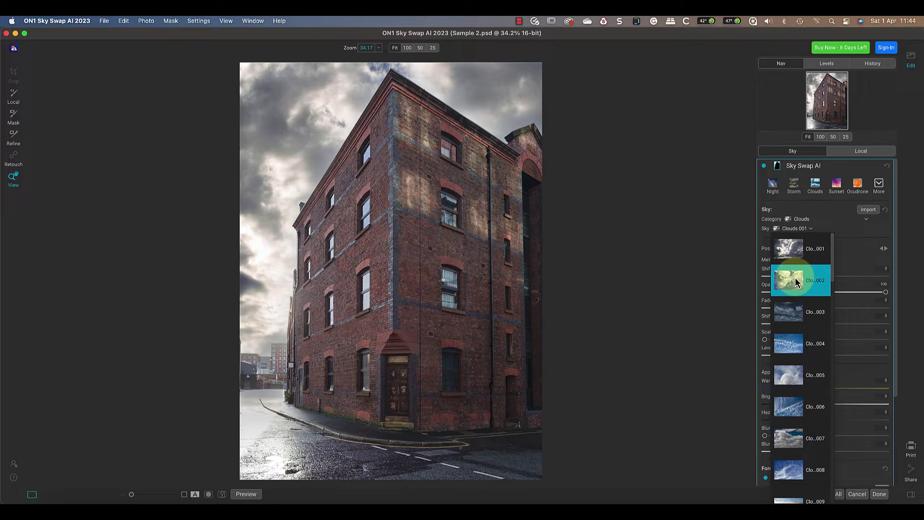
click(796, 282)
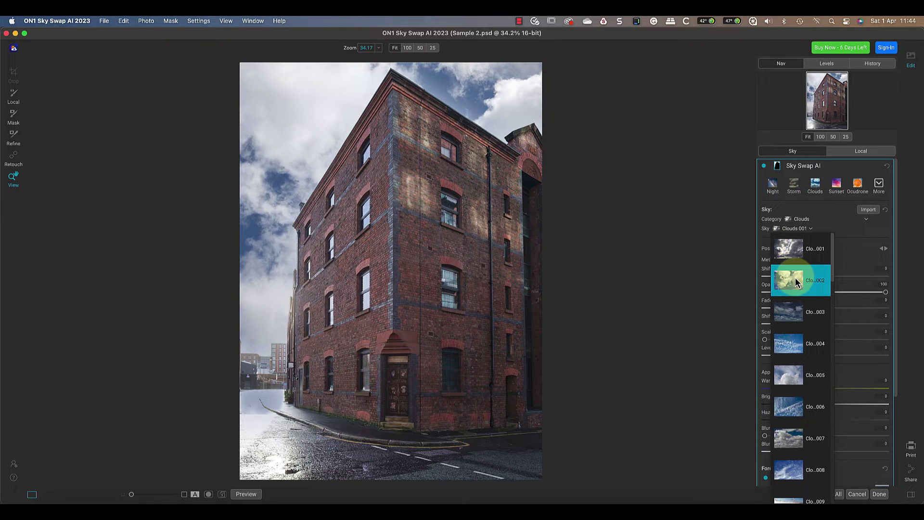
click(795, 282)
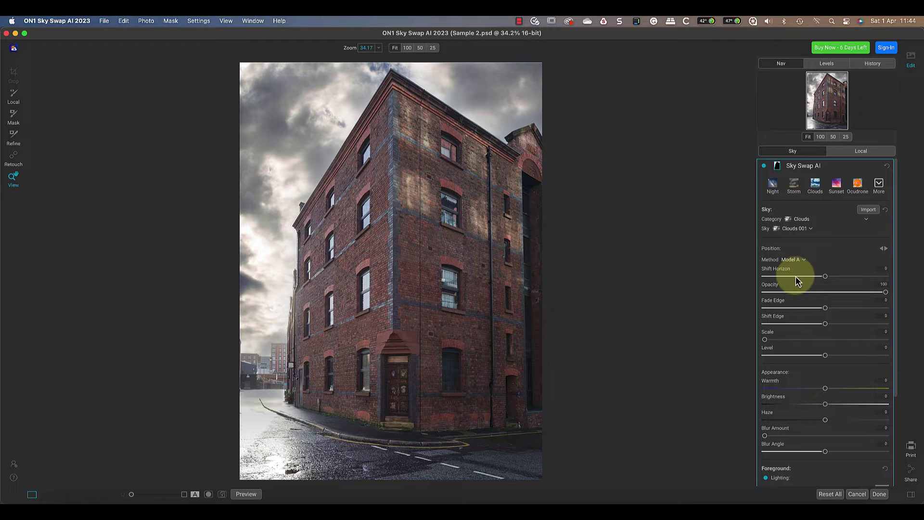
click(811, 229)
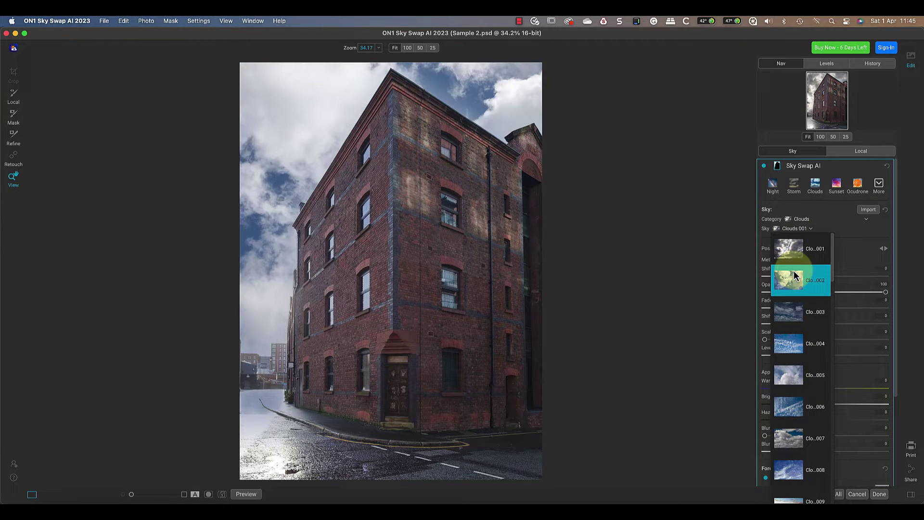
key(Up)
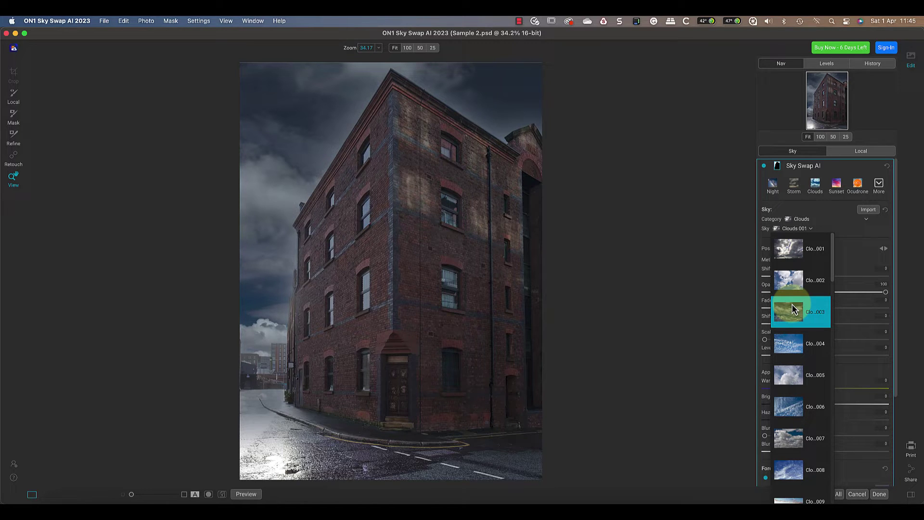
click(792, 250)
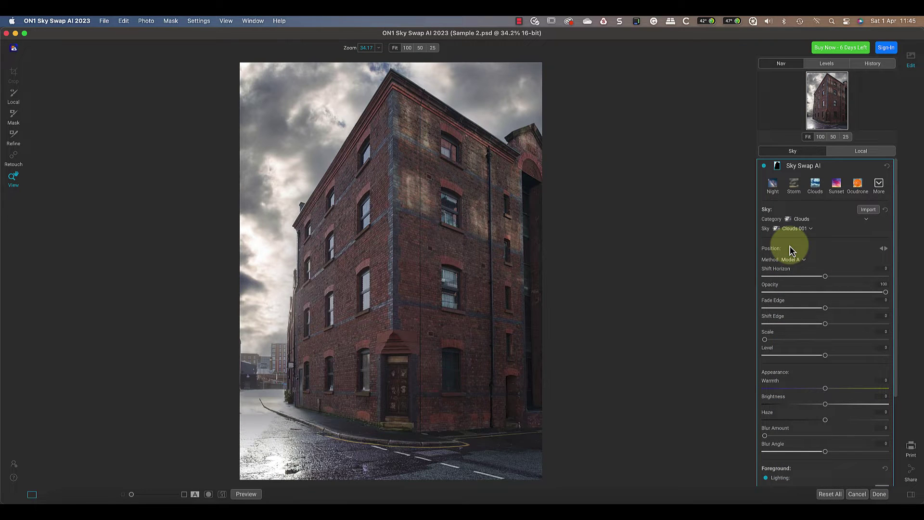
Step: Open the Mask AI controls and view the sky mask in black and white
click(778, 166)
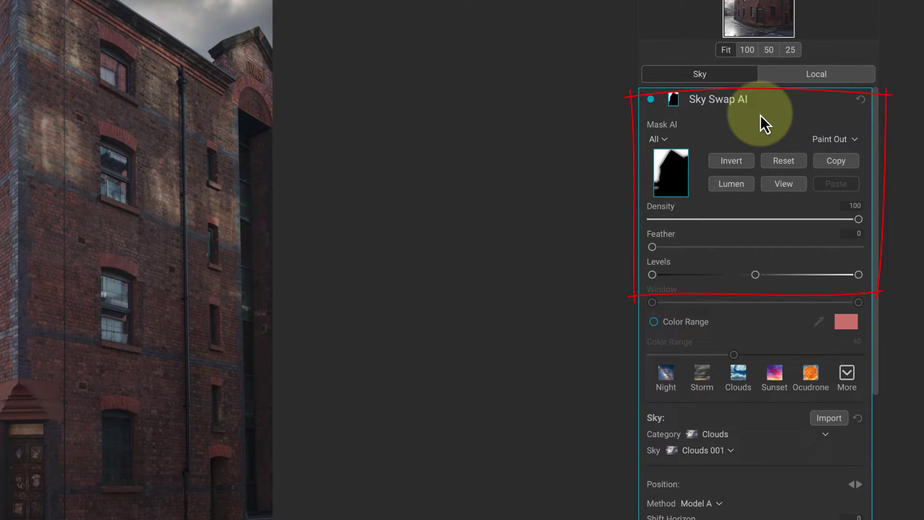
click(781, 184)
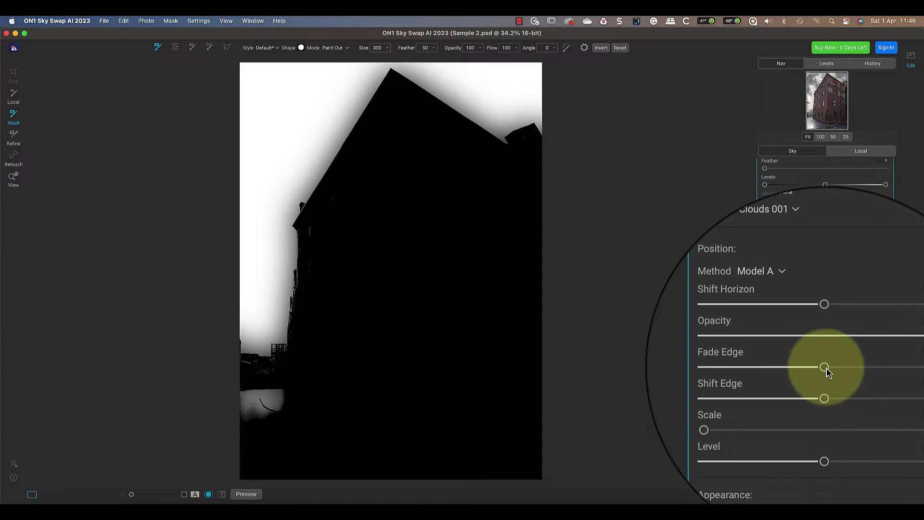
Step: Set Fade Edge to -50 and raise Shift Edge to 57, checking the roofline at 100%
mouse_move(826, 367)
mouse_down()
mouse_move(867, 368)
mouse_move(787, 371)
mouse_move(831, 371)
mouse_up()
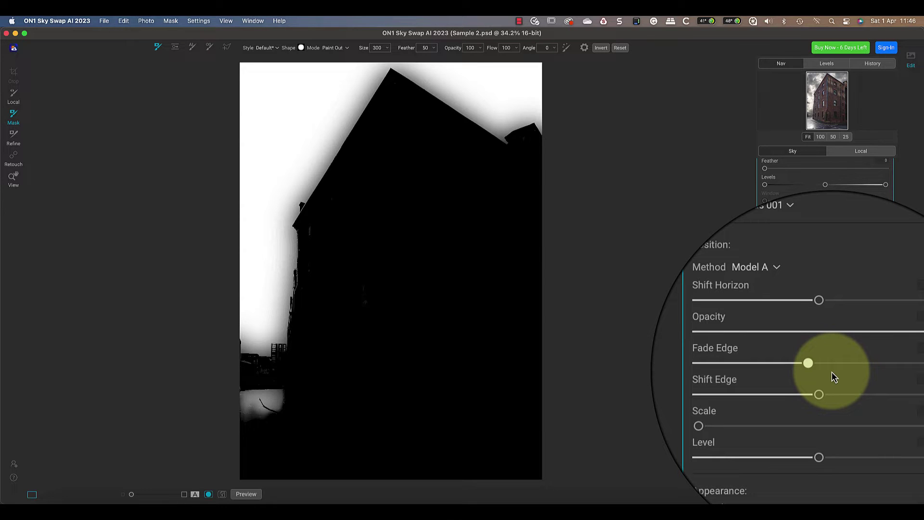
drag(832, 371, 858, 371)
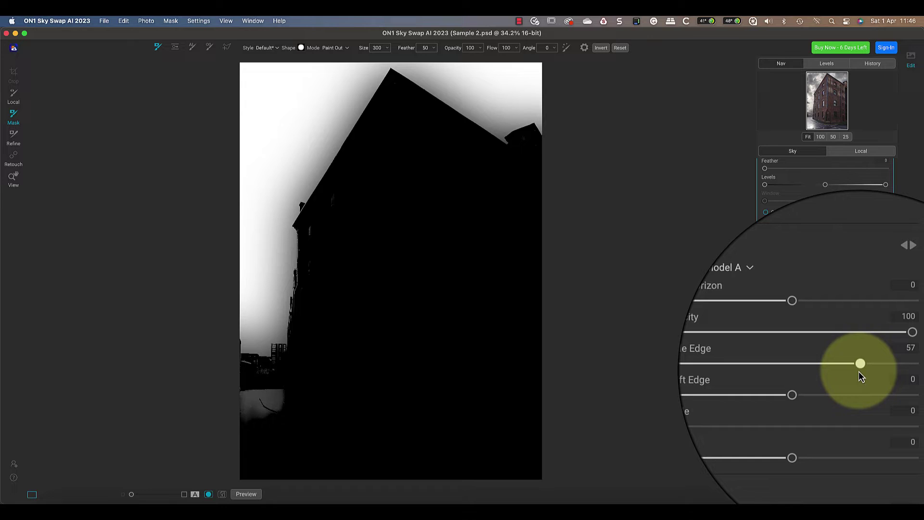
drag(859, 371, 766, 372)
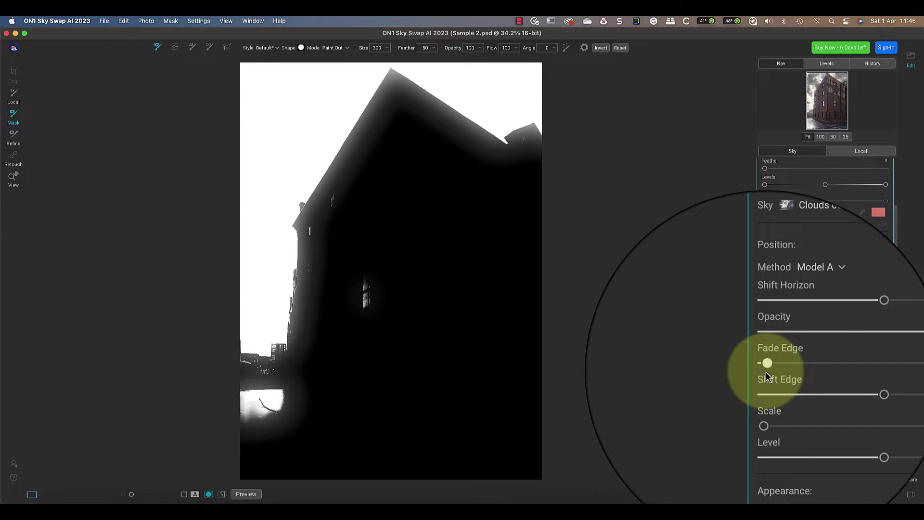
drag(766, 371, 796, 372)
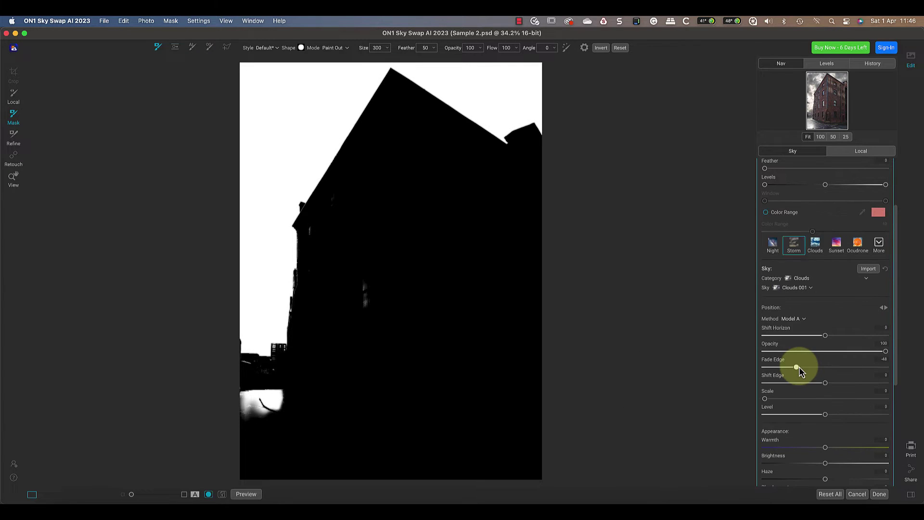
click(819, 137)
drag(826, 112, 819, 100)
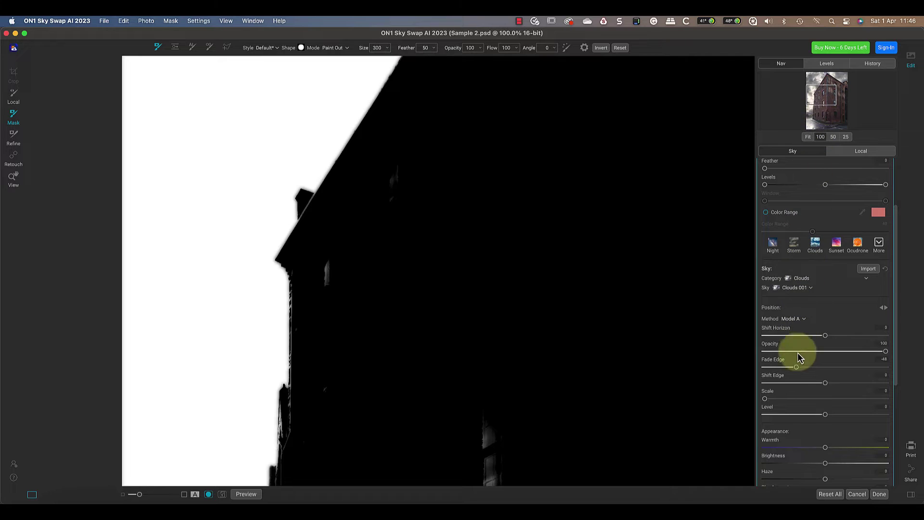
drag(795, 368, 794, 368)
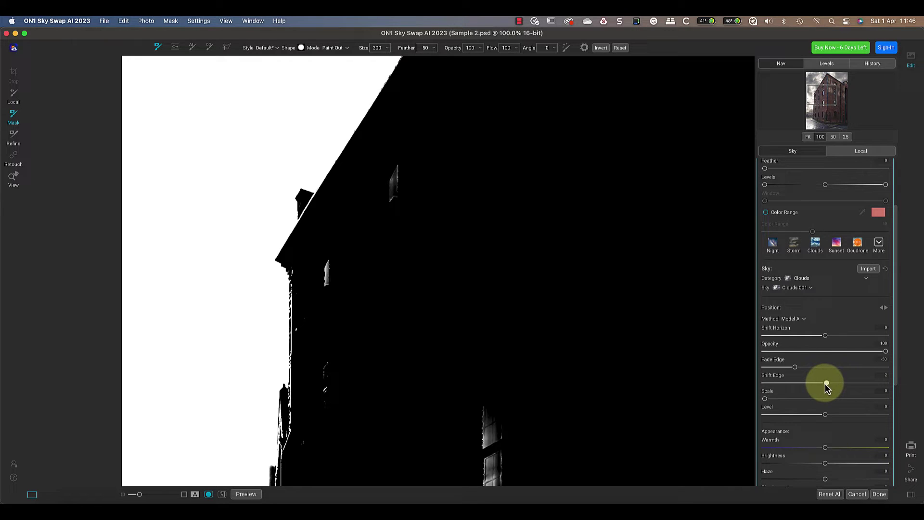
mouse_move(819, 383)
mouse_down()
mouse_move(792, 383)
mouse_move(847, 383)
mouse_move(795, 369)
mouse_up()
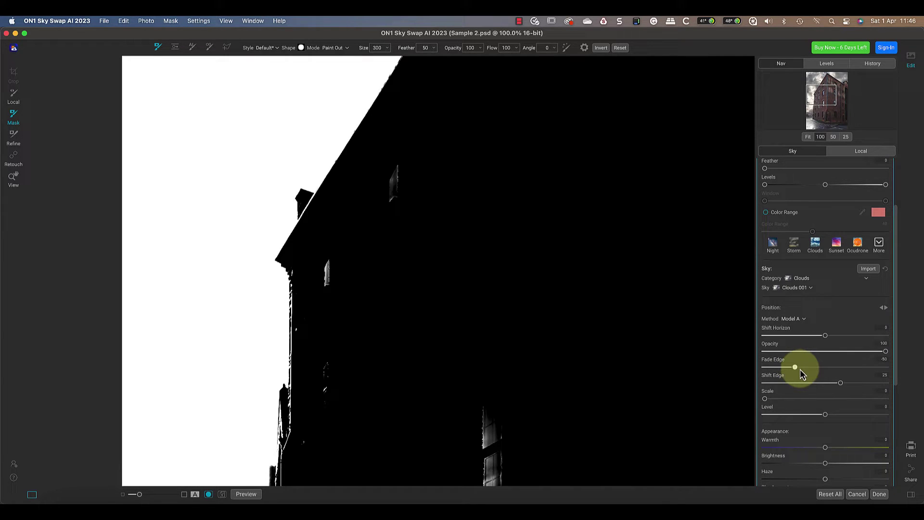
mouse_move(841, 383)
mouse_down()
mouse_move(861, 383)
mouse_move(851, 383)
mouse_up()
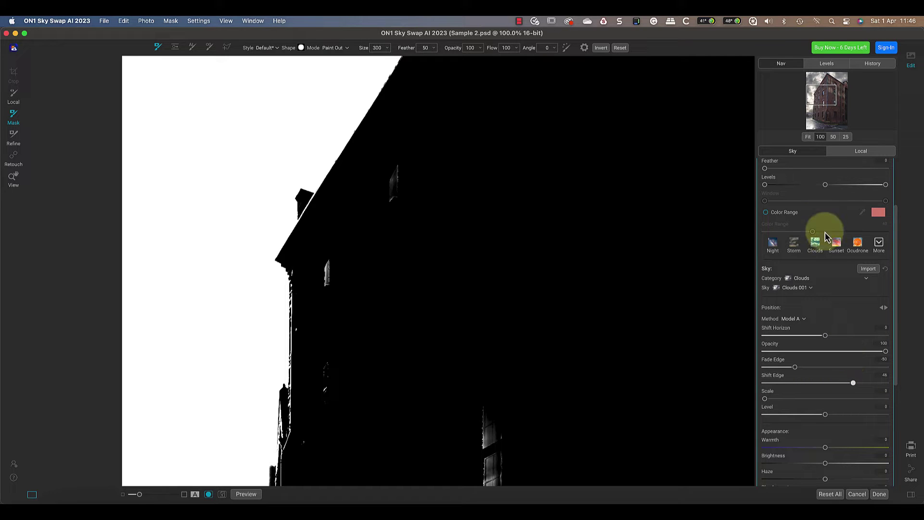
Step: Zoom to the street corner and paint the wet road out of the sky mask
click(807, 137)
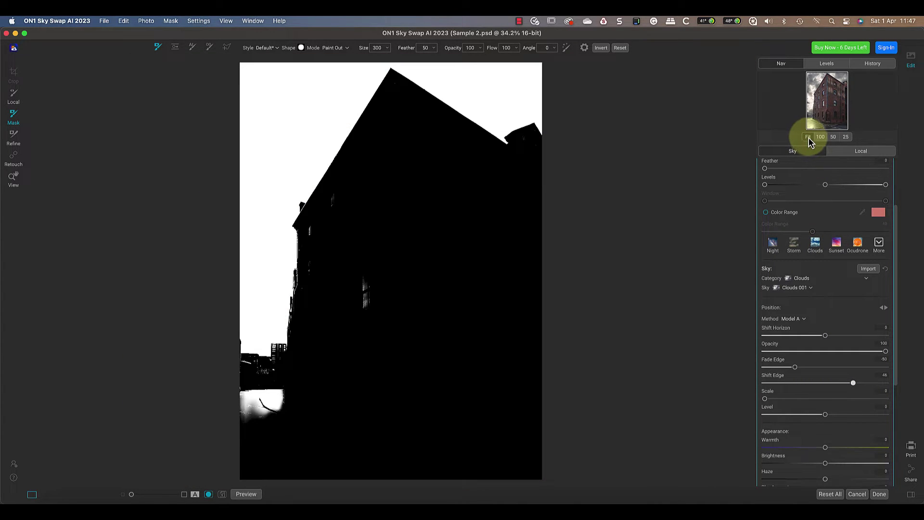
click(820, 137)
scroll(839, 202, up, 3)
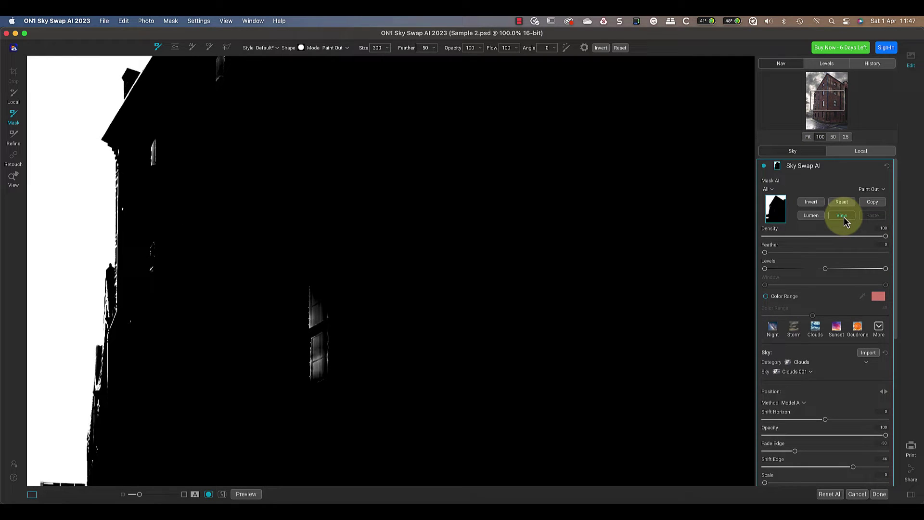
click(843, 218)
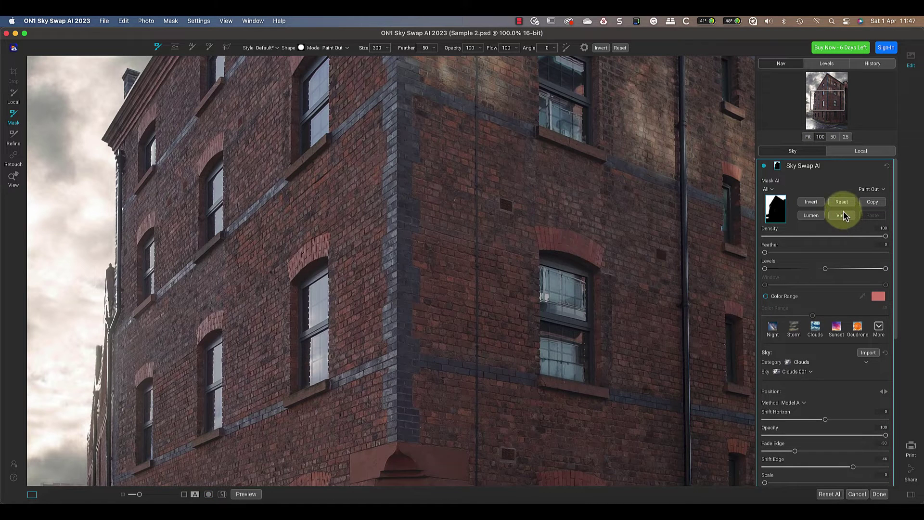
drag(828, 95, 810, 120)
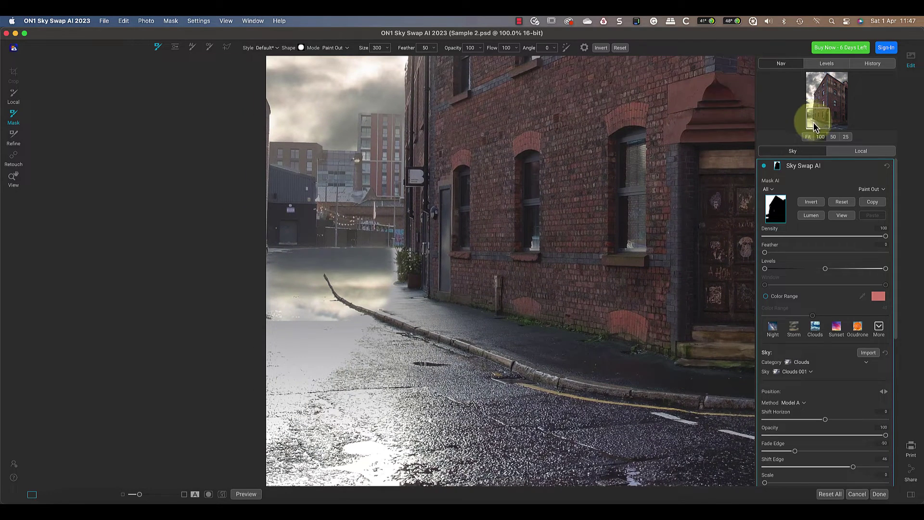
click(842, 216)
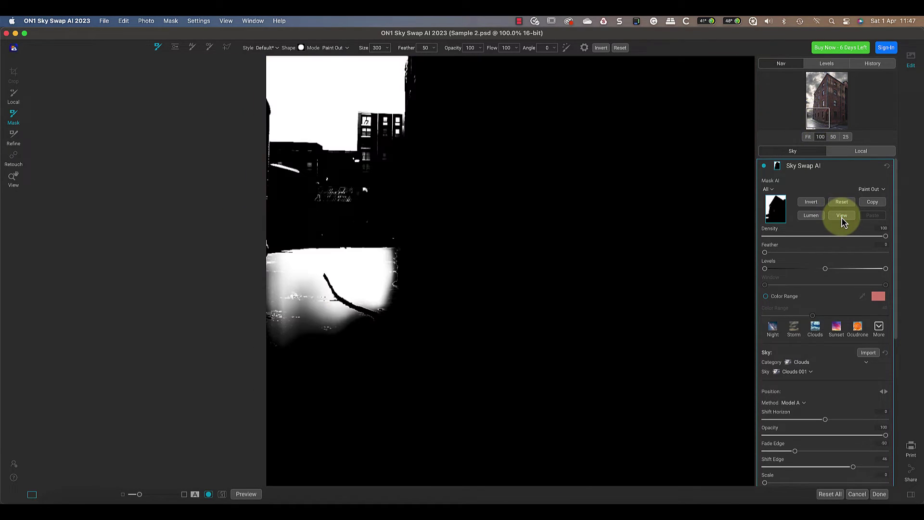
click(842, 217)
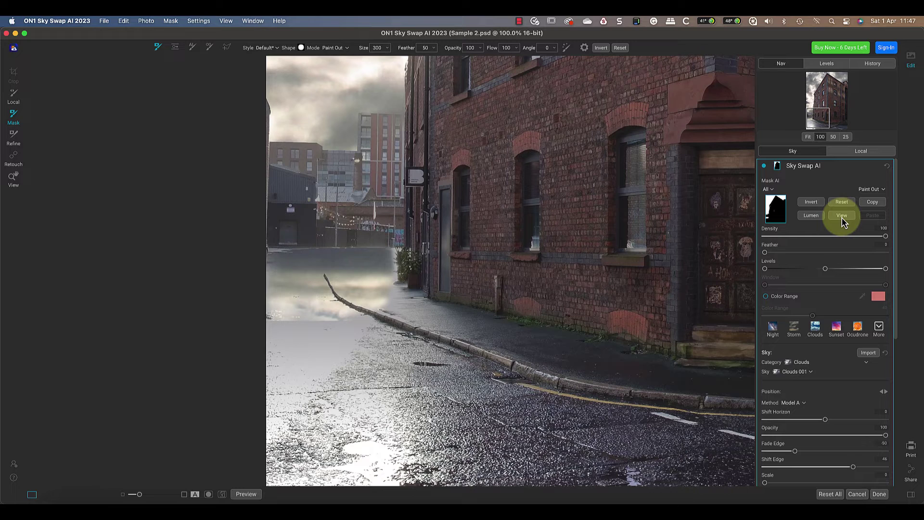
click(842, 217)
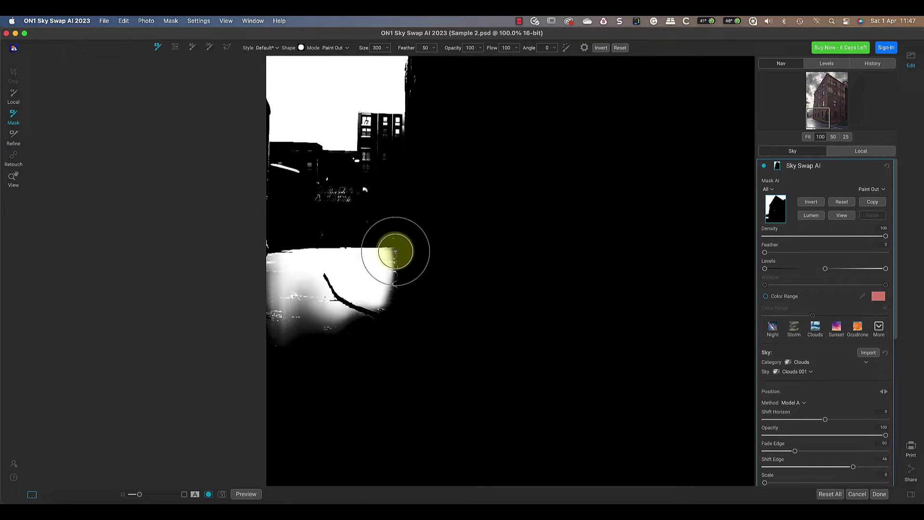
mouse_move(394, 251)
mouse_down()
mouse_move(249, 262)
mouse_move(418, 270)
mouse_move(299, 298)
mouse_move(274, 320)
mouse_move(363, 316)
mouse_move(395, 297)
mouse_up()
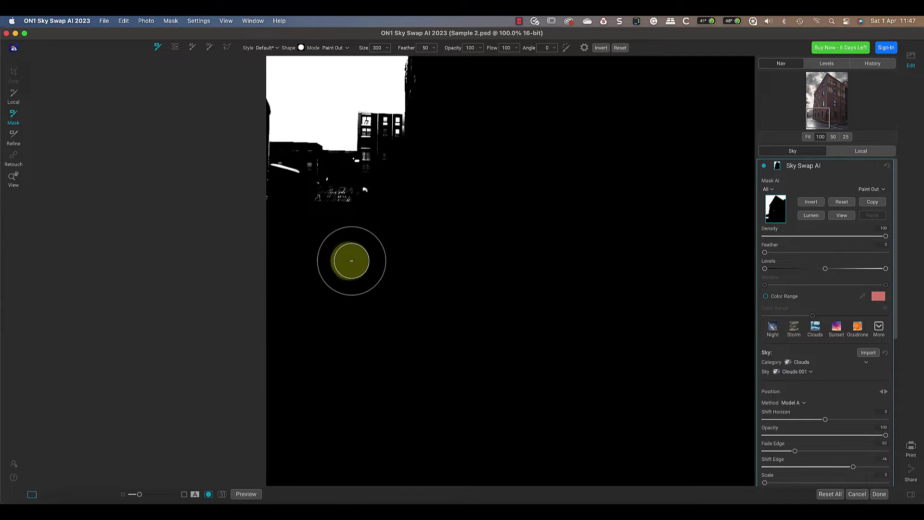
click(835, 218)
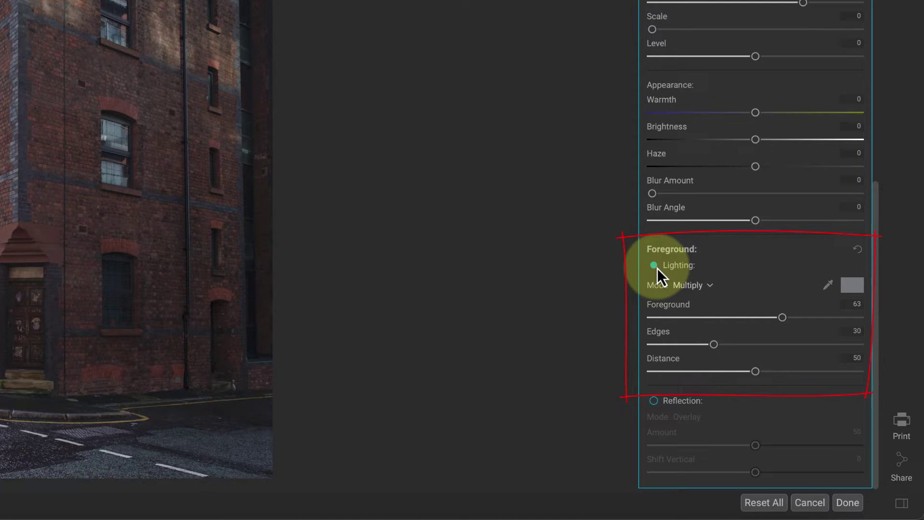
mouse_move(787, 366)
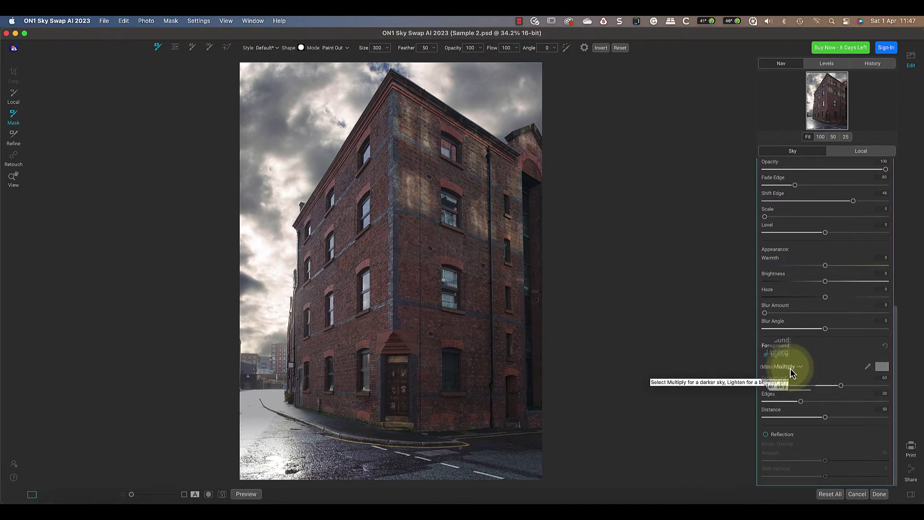
Step: Keep Multiply foreground lighting and sample its colour from the cloudy sky
click(791, 369)
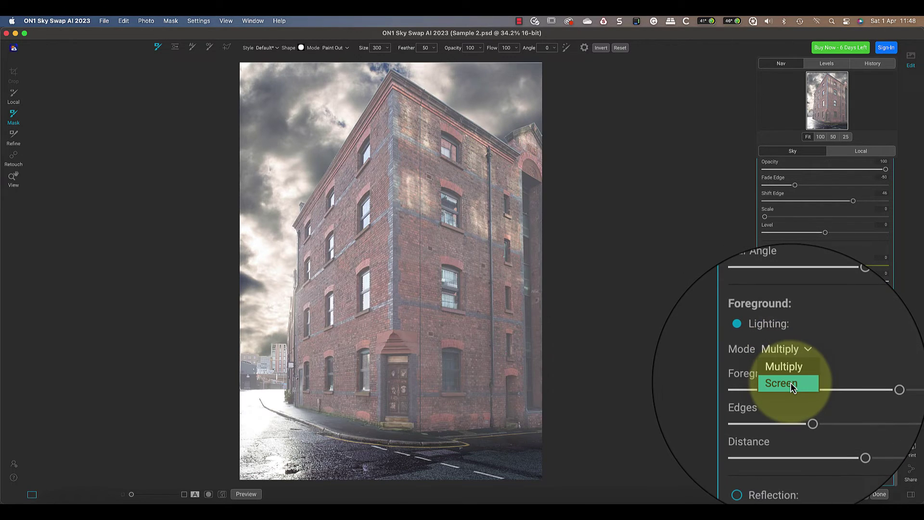
click(866, 369)
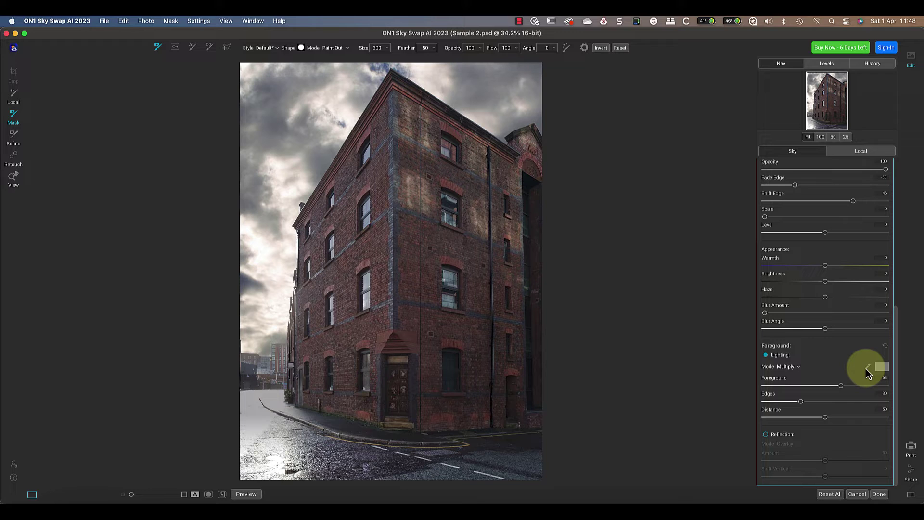
click(264, 182)
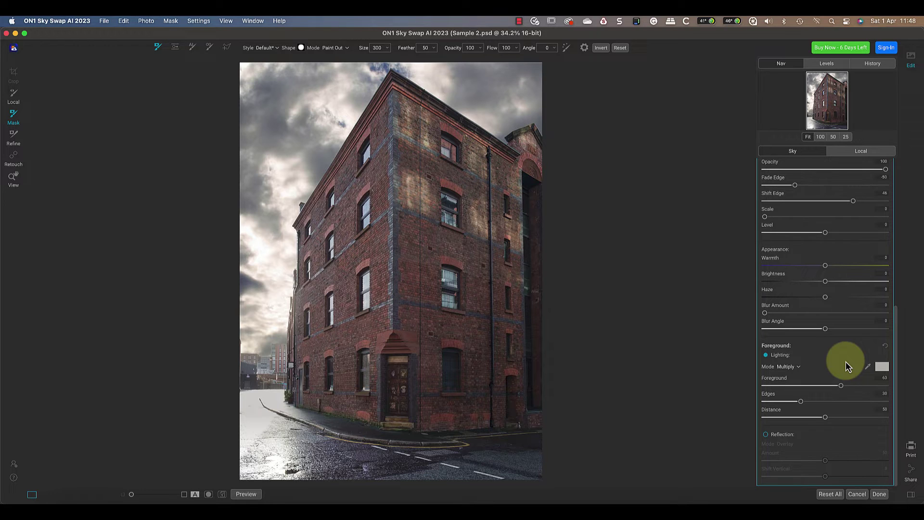
Step: Adjust the lighting Distance, raise Foreground strength slightly, and apply the swap with Done
drag(828, 386, 824, 388)
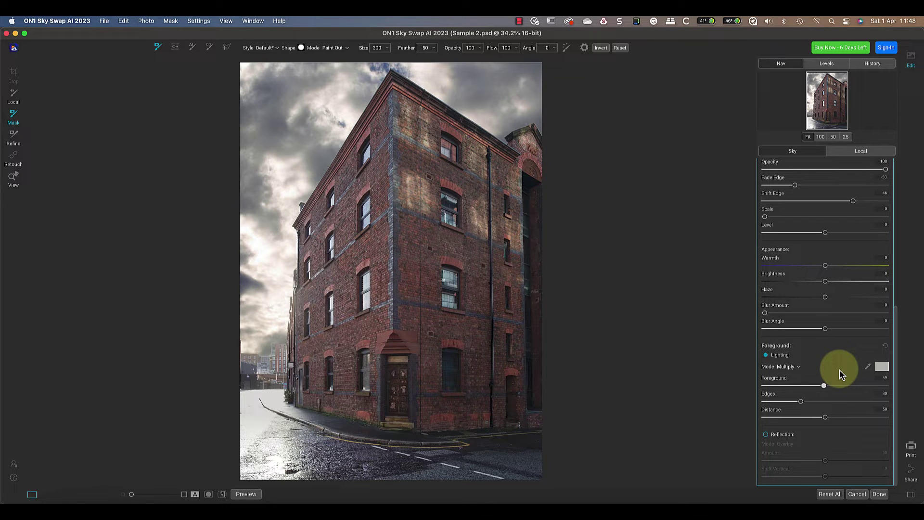
key(super+z)
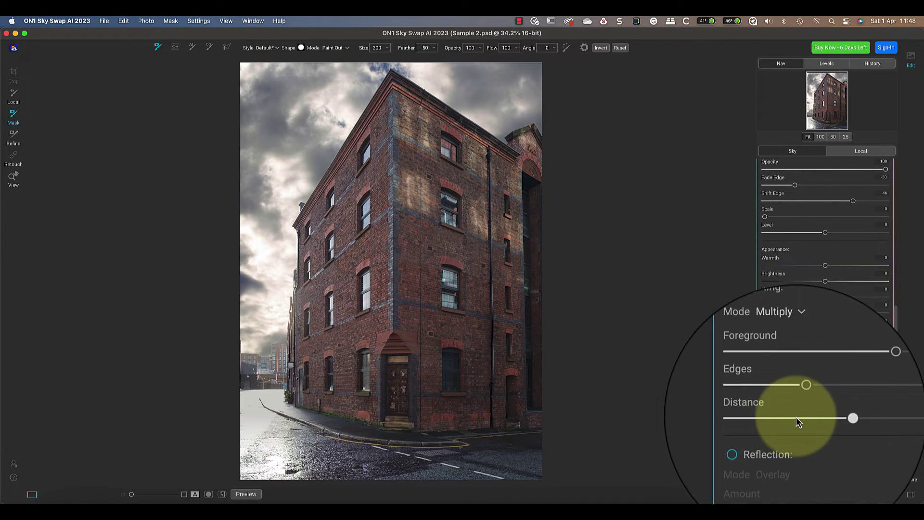
mouse_move(795, 417)
mouse_down()
mouse_move(842, 425)
mouse_move(819, 416)
mouse_up()
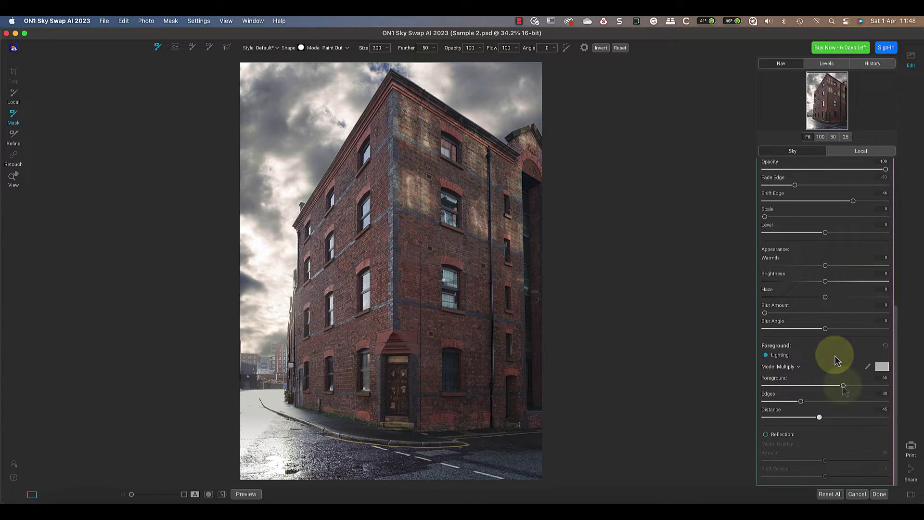
mouse_move(842, 385)
mouse_down()
mouse_move(826, 386)
mouse_move(854, 386)
mouse_up()
click(878, 494)
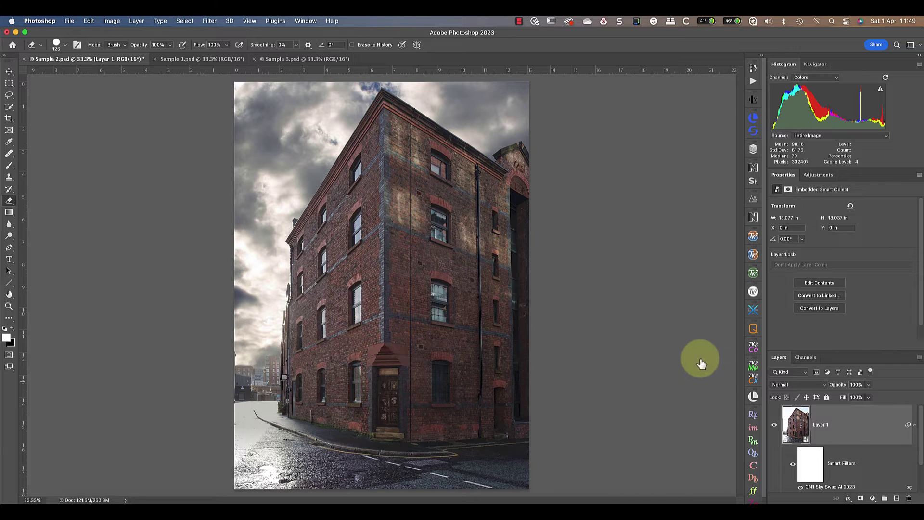
Step: Compare against the original photo and add a layer mask to Layer 1
click(774, 425)
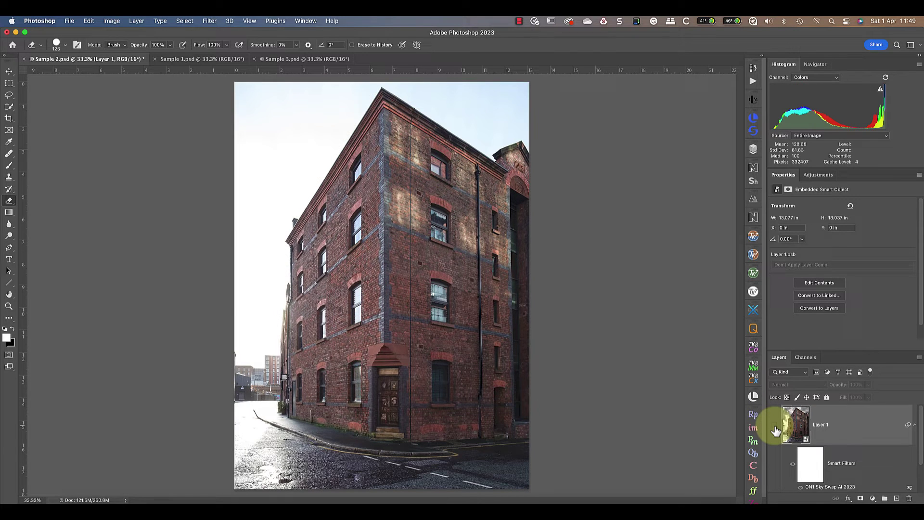
click(774, 425)
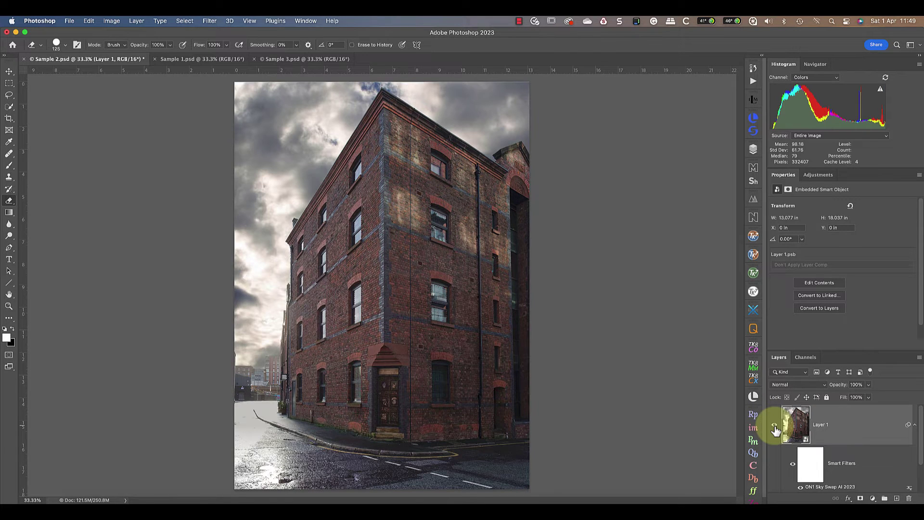
click(860, 498)
click(10, 165)
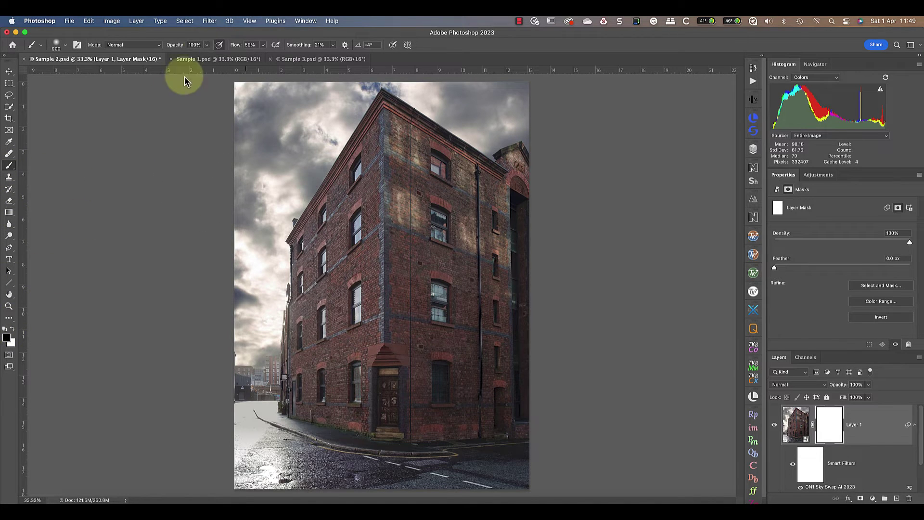
Step: Brush the swap off the bottom road at 62% opacity, then delete the layer mask
drag(206, 45, 197, 46)
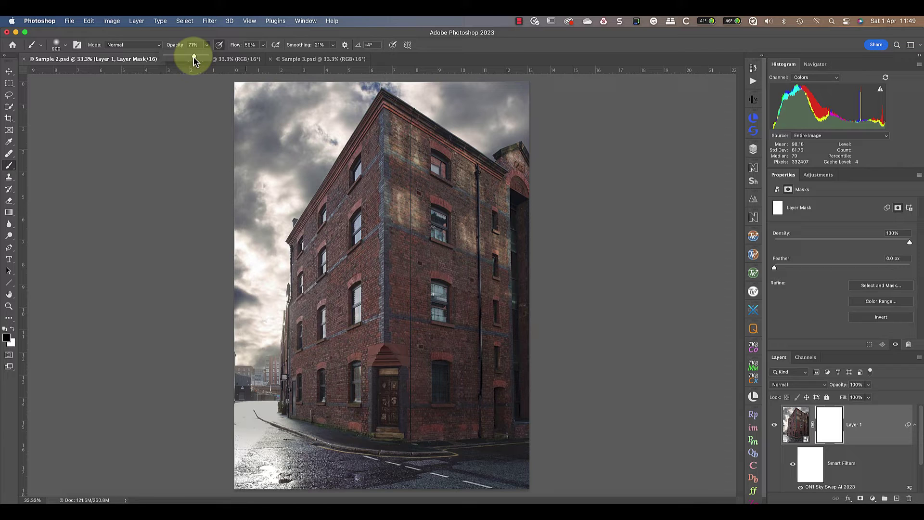
click(264, 433)
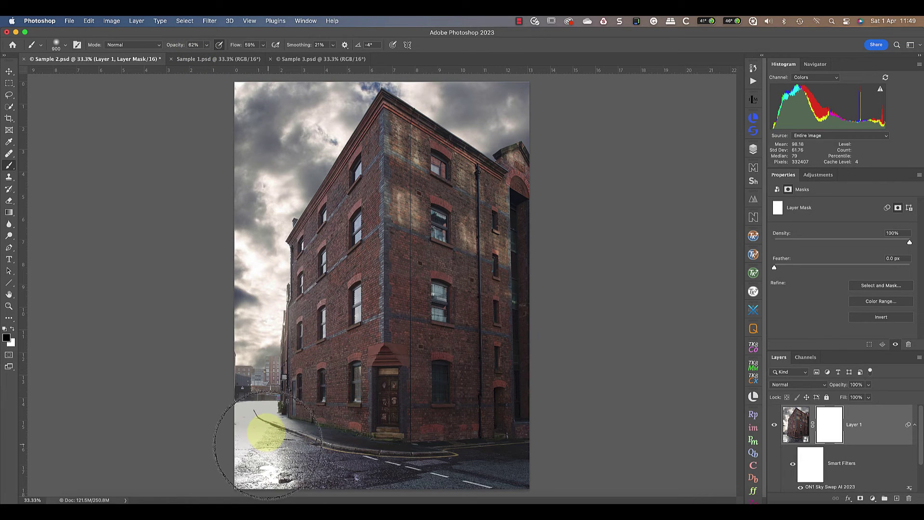
key(bracketleft)
key(bracketleft)
key(bracketleft)
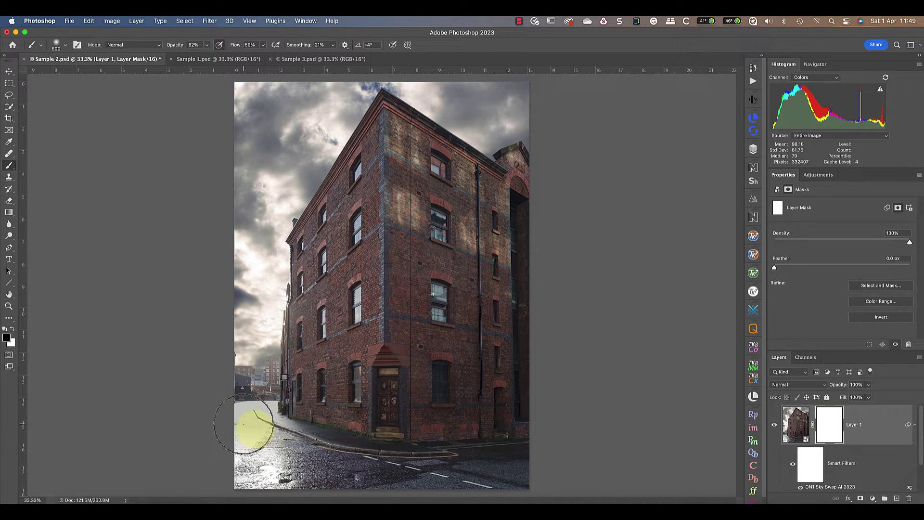
mouse_move(244, 424)
mouse_down()
mouse_move(271, 434)
mouse_move(244, 441)
mouse_up()
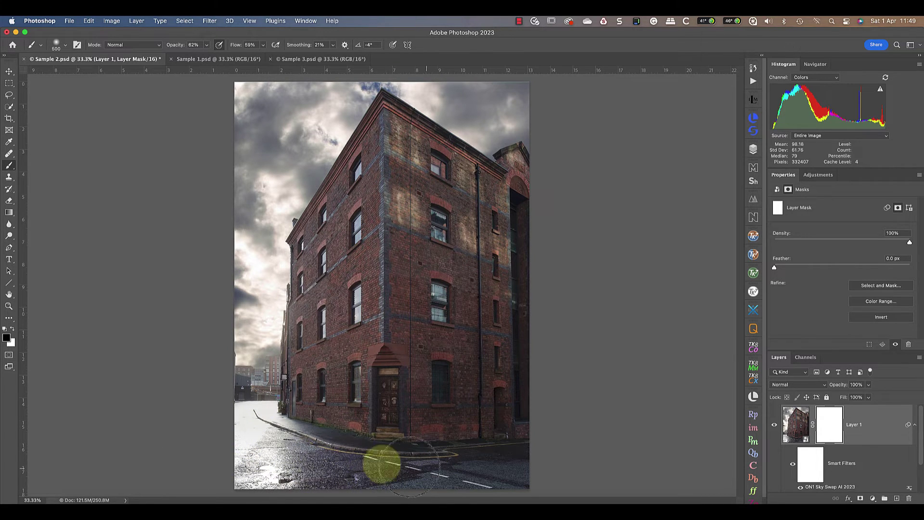
drag(244, 440, 572, 391)
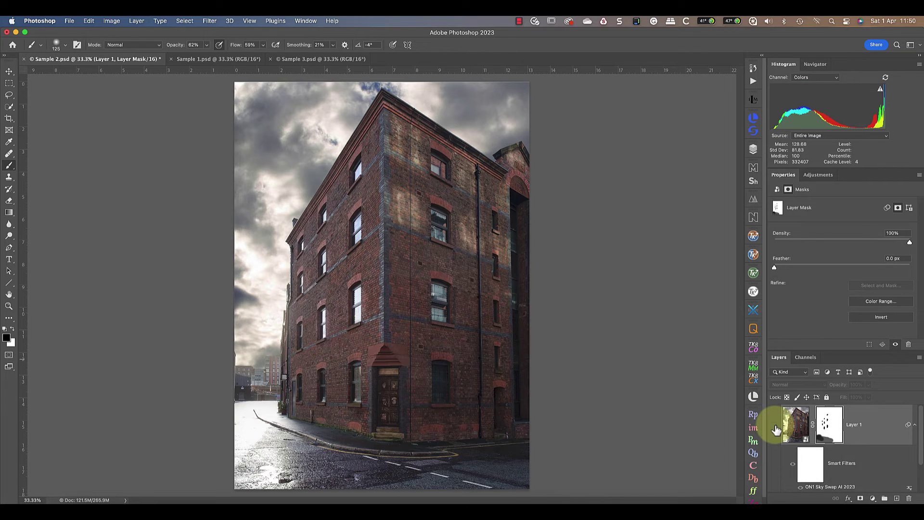
click(775, 424)
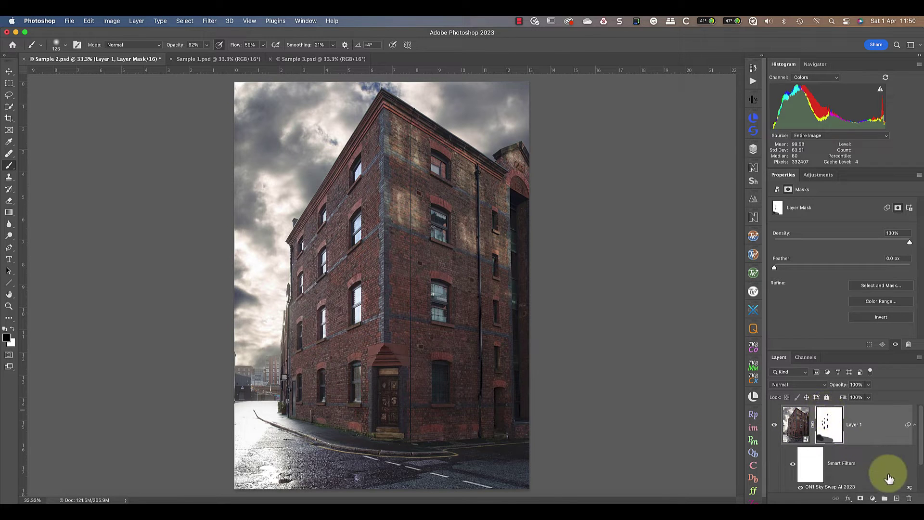
drag(889, 478, 909, 498)
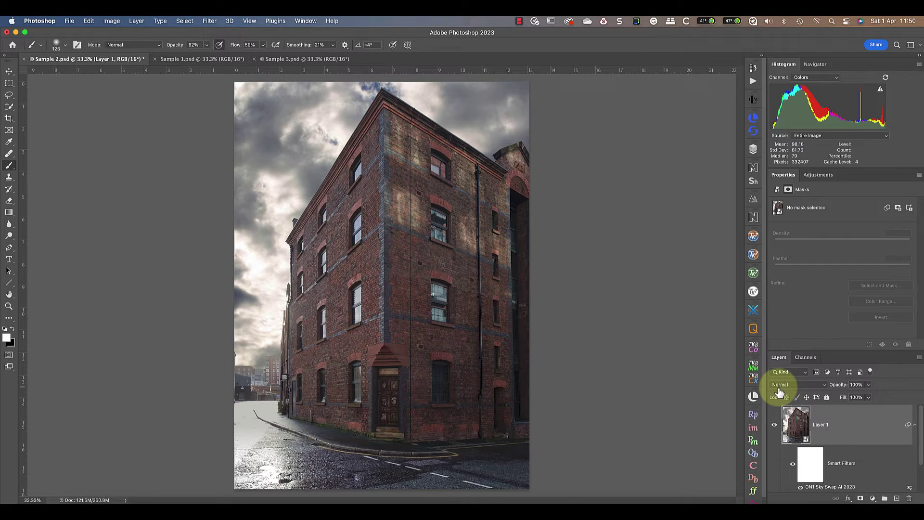
Step: Reopen the ON1 Sky Swap smart filter and turn off Foreground Lighting
double_click(827, 487)
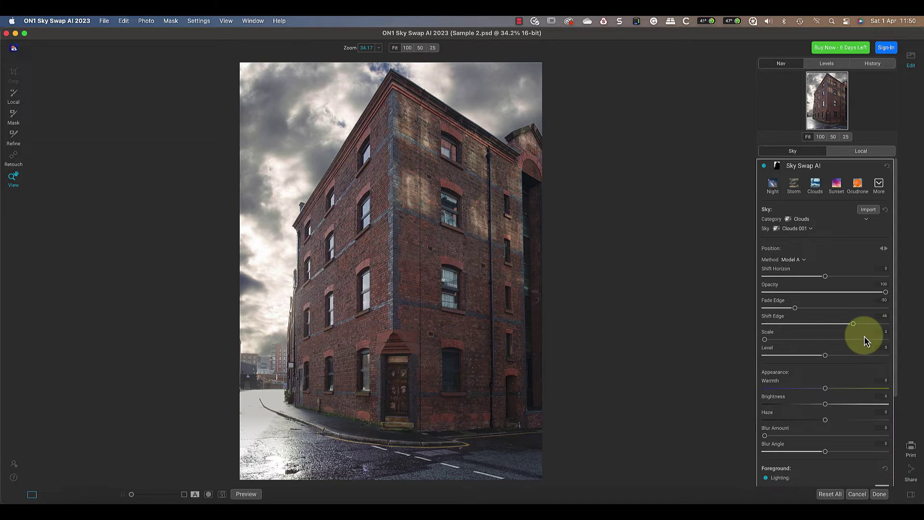
scroll(864, 337, down, 5)
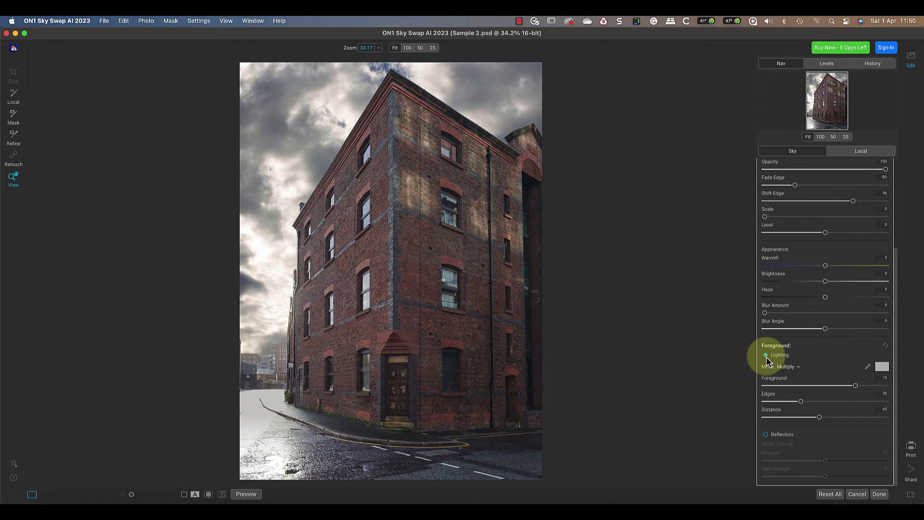
click(765, 356)
Step: Copy the sky swap's building mask from its masking options
scroll(766, 362, up, 3)
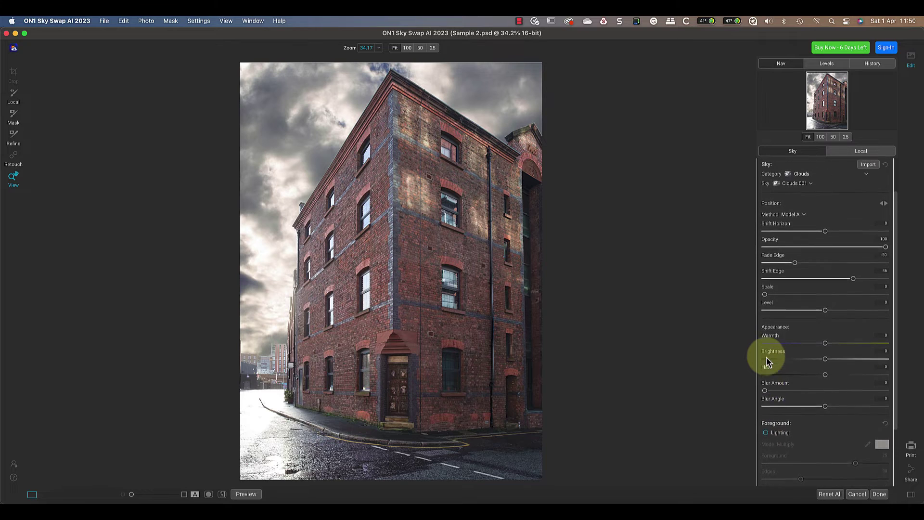
scroll(766, 359, up, 2)
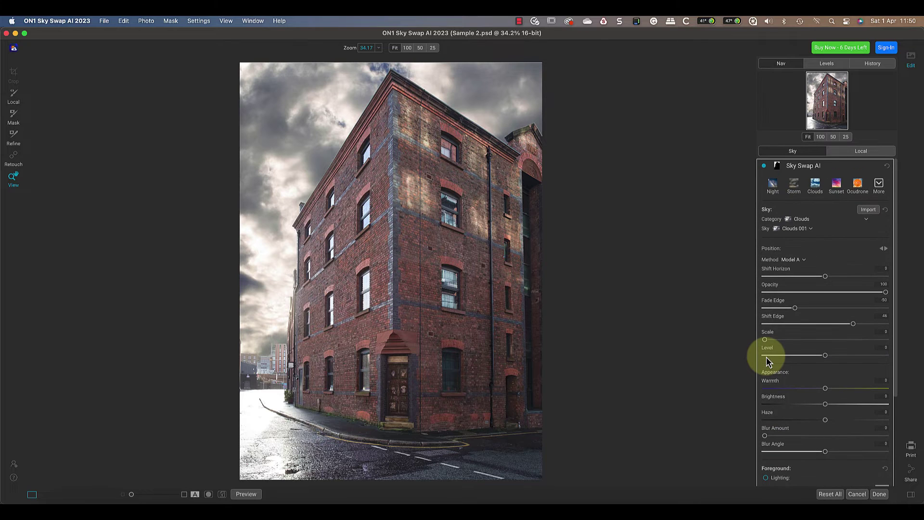
click(777, 167)
scroll(775, 168, up, 2)
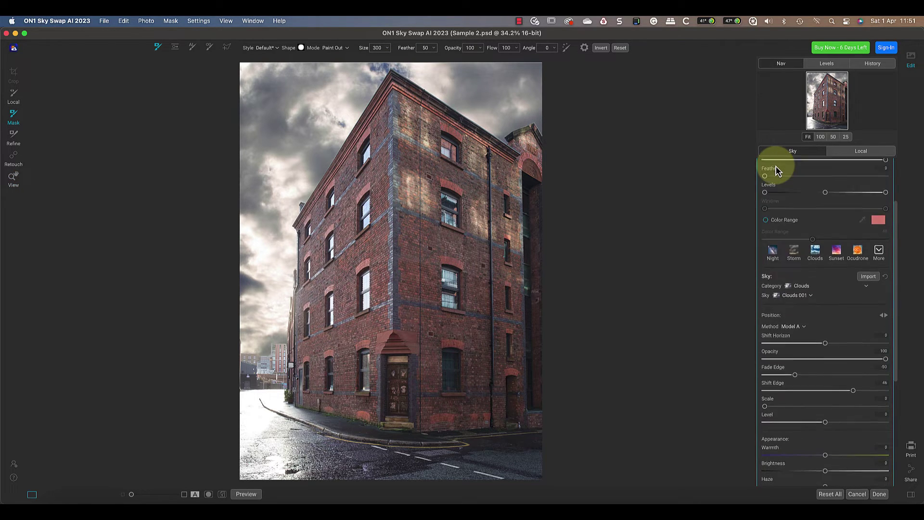
scroll(775, 166, up, 2)
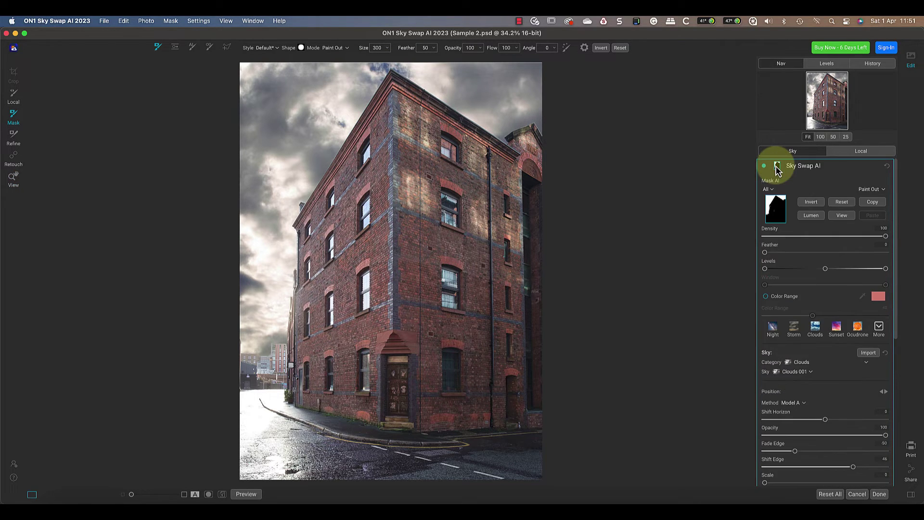
click(872, 203)
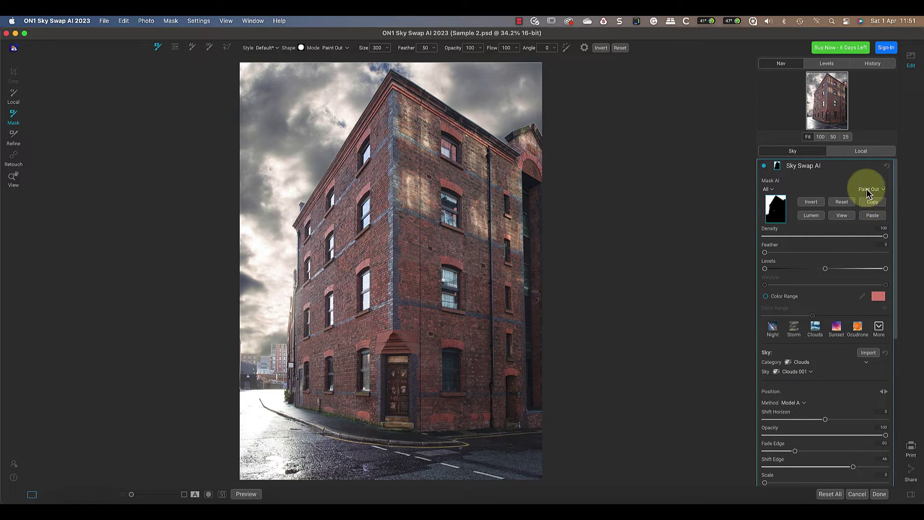
Step: Paste the building mask into a local adjustment and lower its exposure to -0.95
click(849, 150)
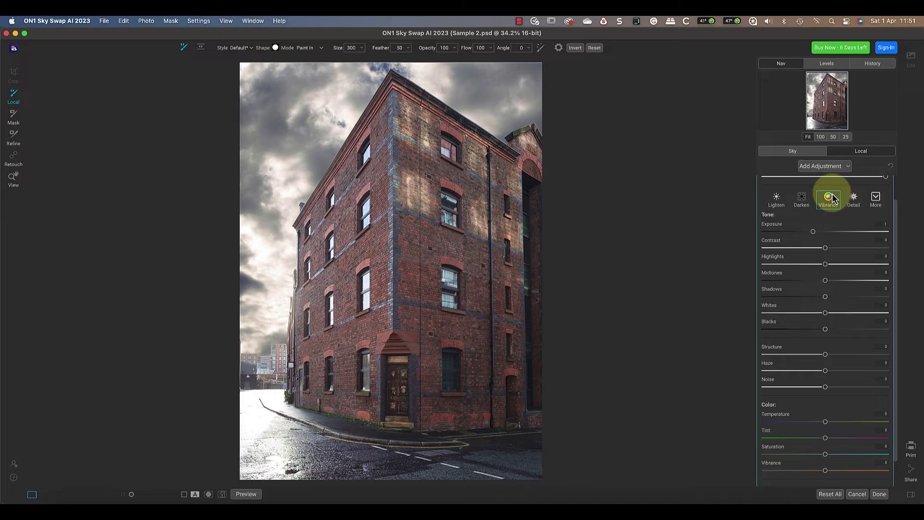
scroll(832, 199, up, 2)
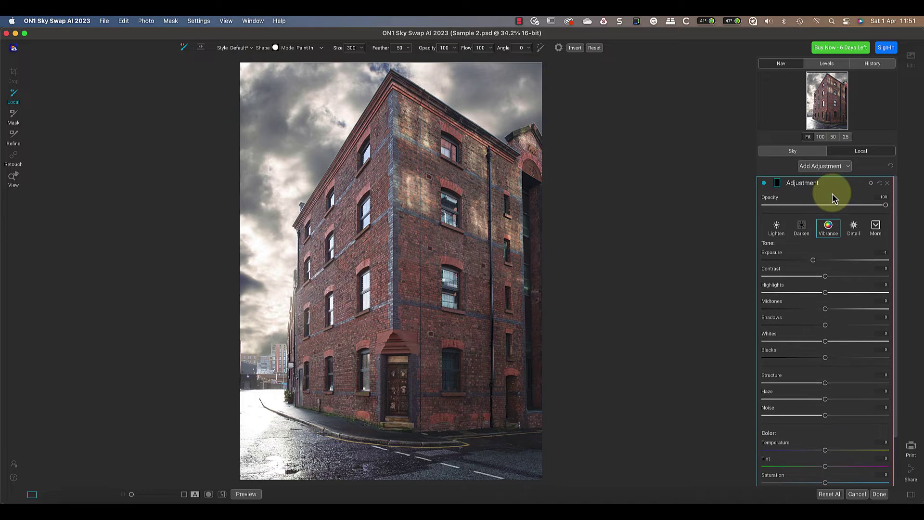
click(777, 184)
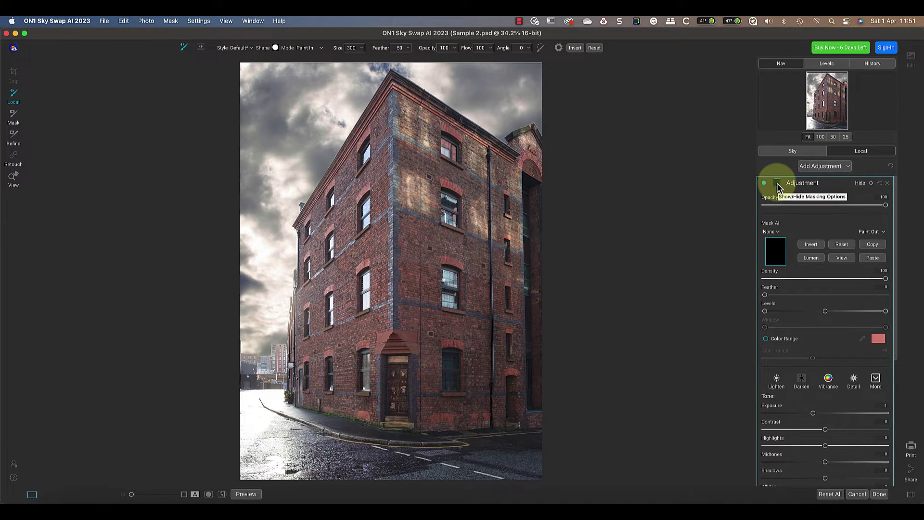
click(869, 258)
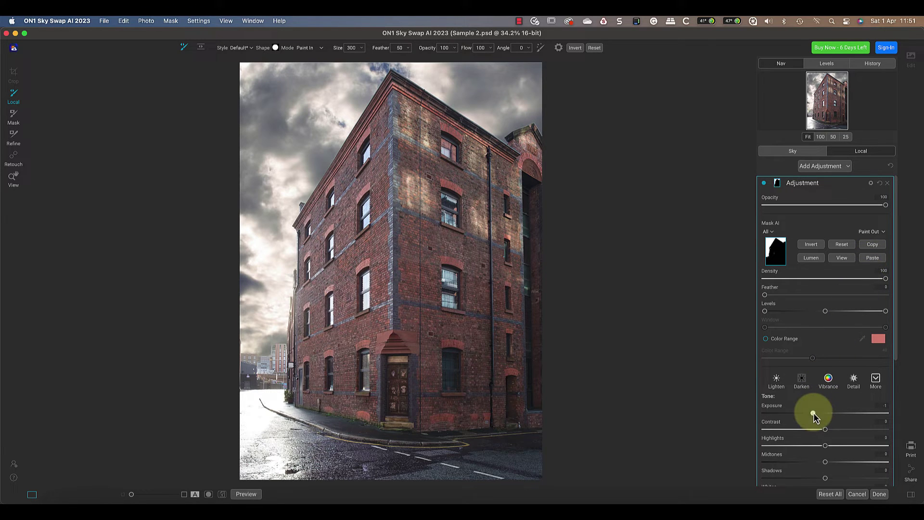
drag(813, 411, 813, 418)
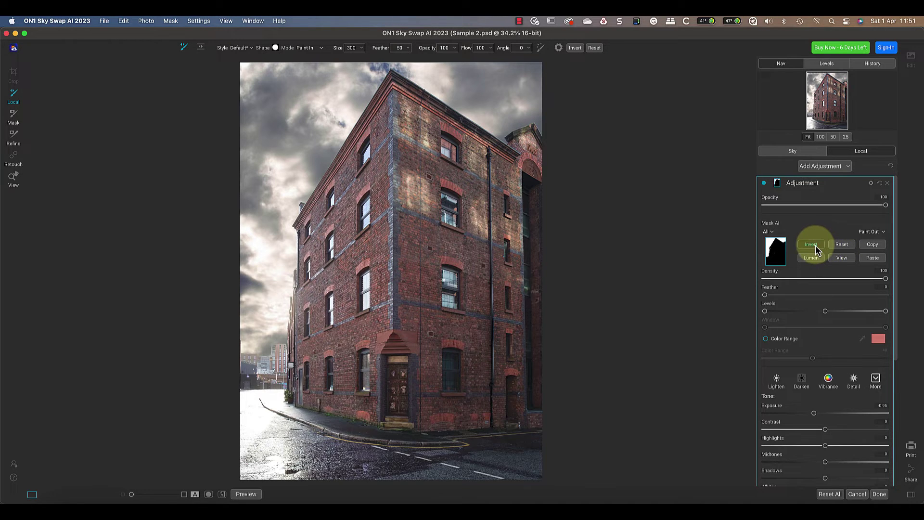
Step: Invert the mask onto the building, set exposure to -0.8, lower midtones and raise whites
click(815, 245)
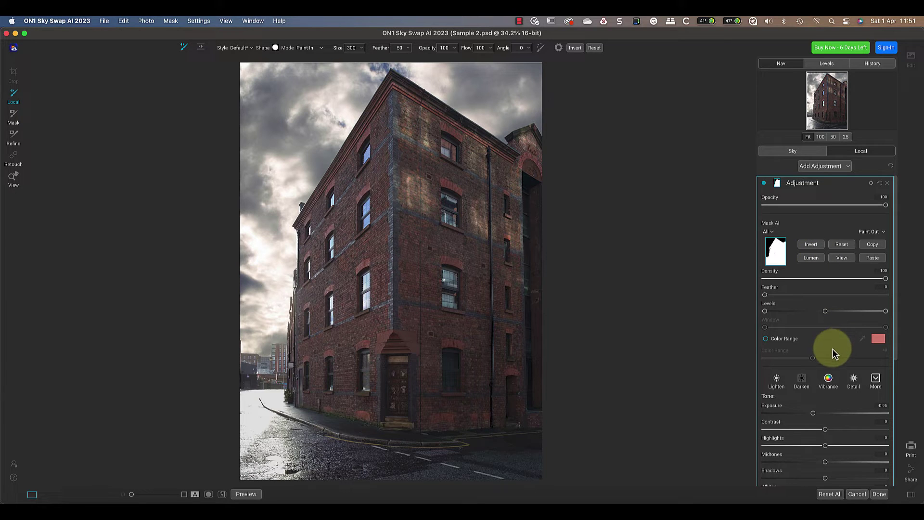
drag(813, 413, 816, 413)
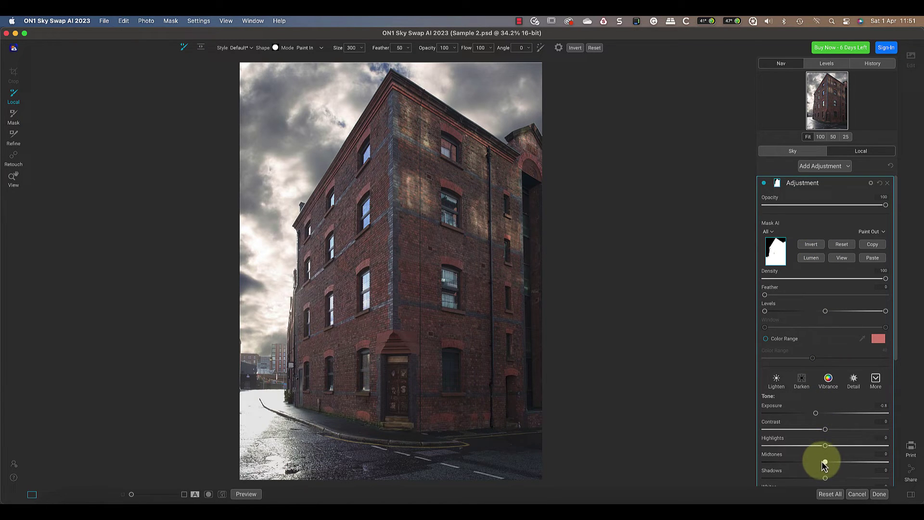
drag(823, 462, 807, 462)
scroll(813, 460, down, 2)
scroll(813, 460, down, 1)
drag(825, 449, 845, 448)
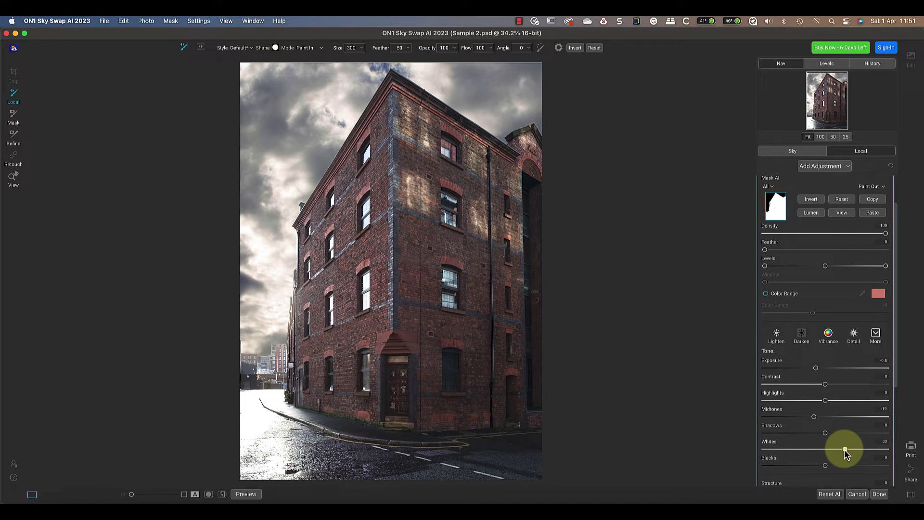
Step: Add a second local adjustment with Exposure raised to 0.8
scroll(844, 449, down, 1)
scroll(833, 420, down, 3)
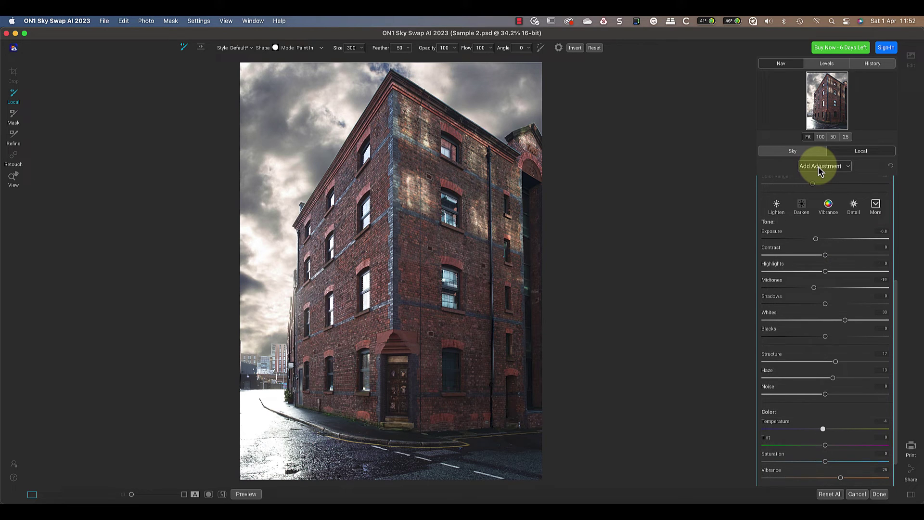
click(819, 167)
drag(828, 232, 834, 232)
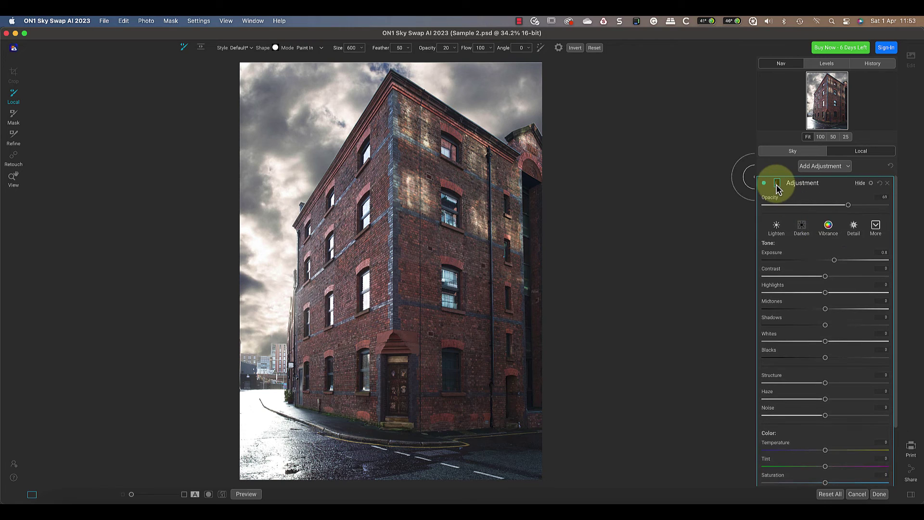
Step: Preview an AI subject mask, then use an inverted luminosity mask for the new adjustment
click(776, 184)
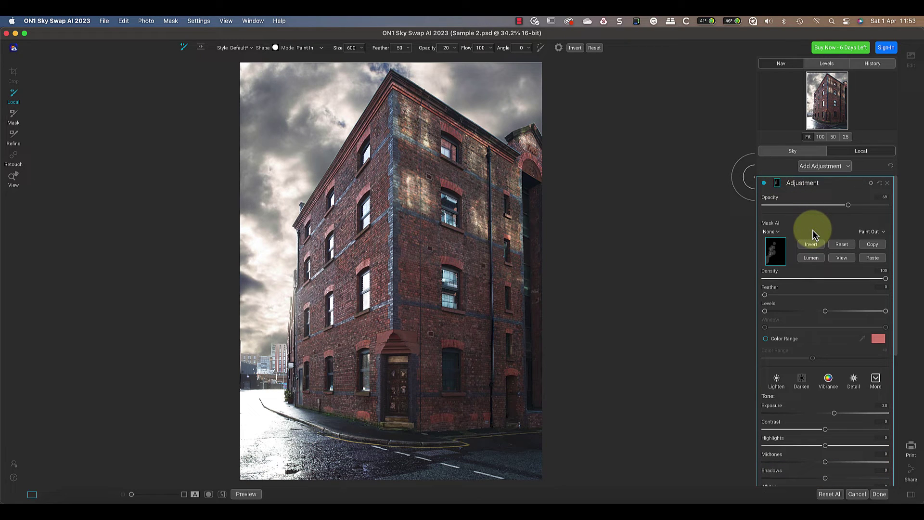
click(780, 233)
click(773, 268)
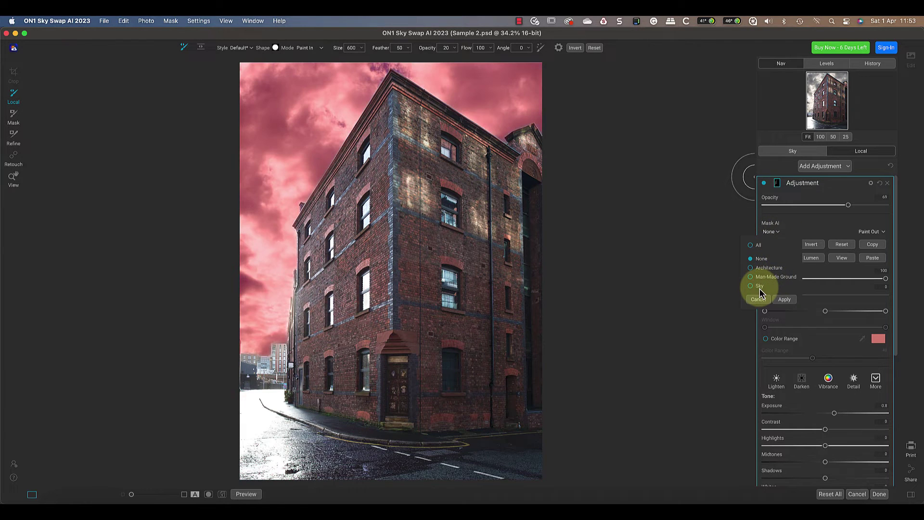
click(793, 222)
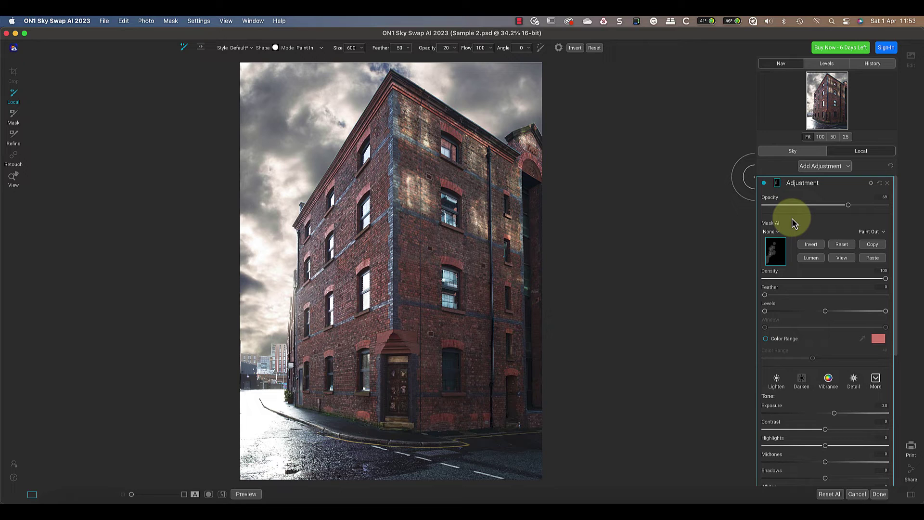
click(810, 258)
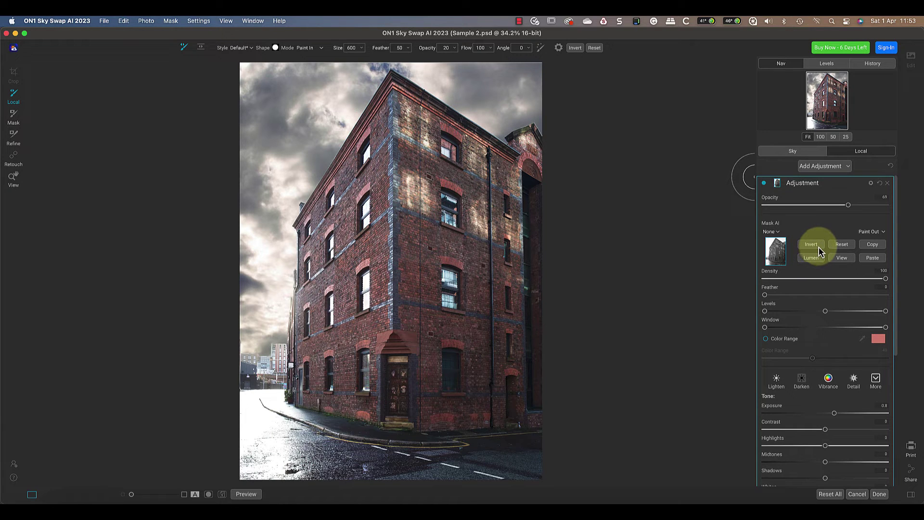
click(818, 248)
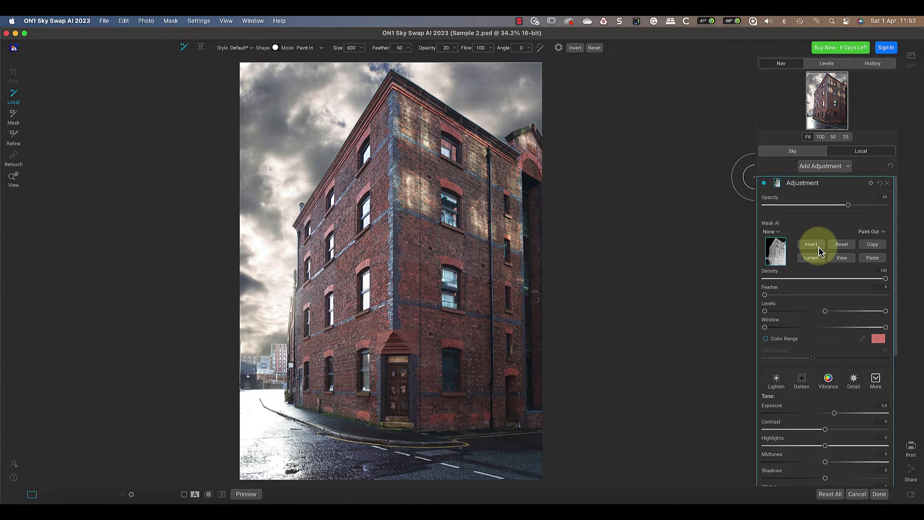
Step: Reset exposure to zero, raise contrast and shadows, and view the mask in black and white
drag(833, 413, 820, 416)
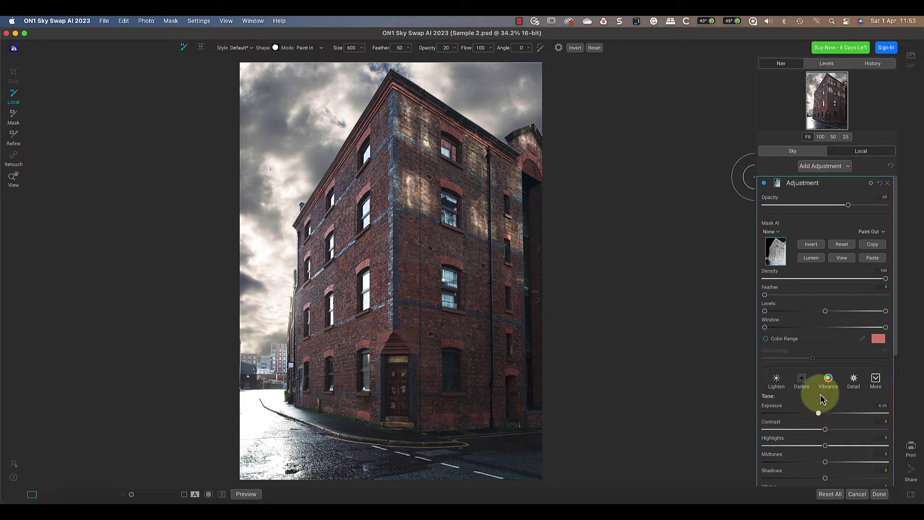
scroll(824, 358, down, 3)
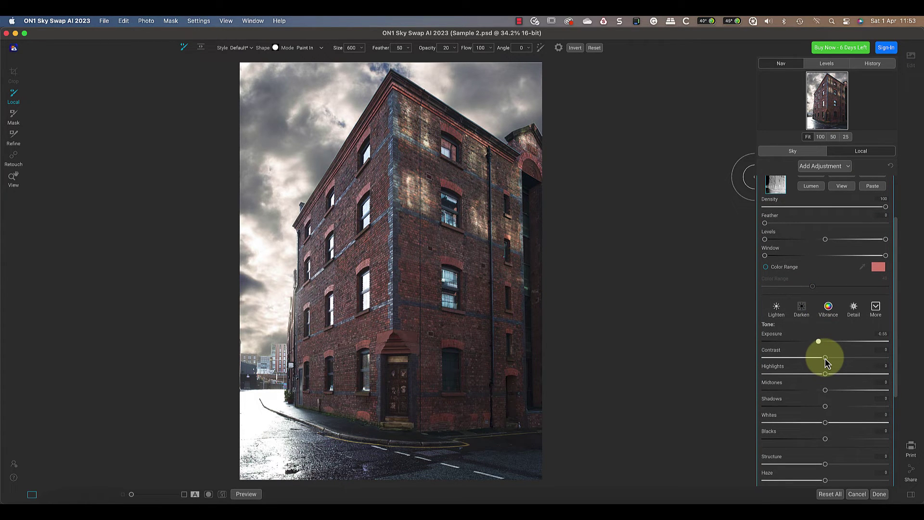
drag(825, 358, 834, 358)
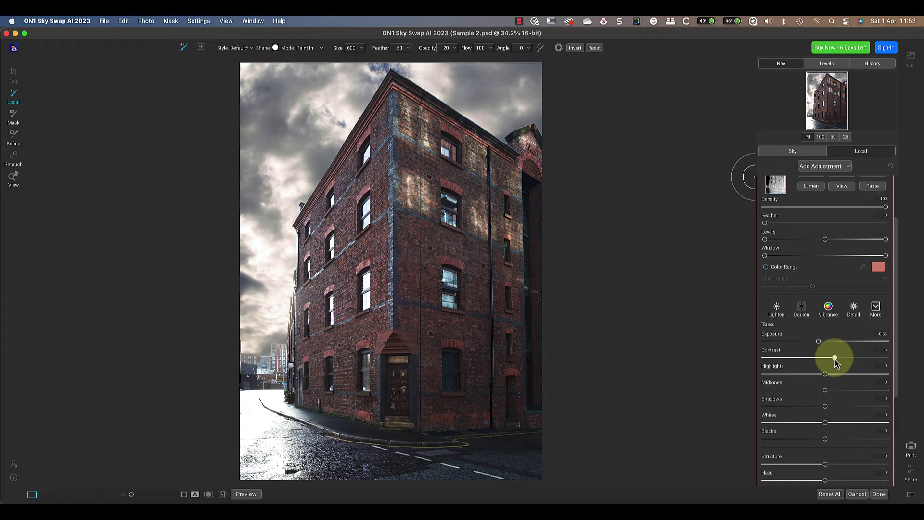
drag(825, 405, 843, 422)
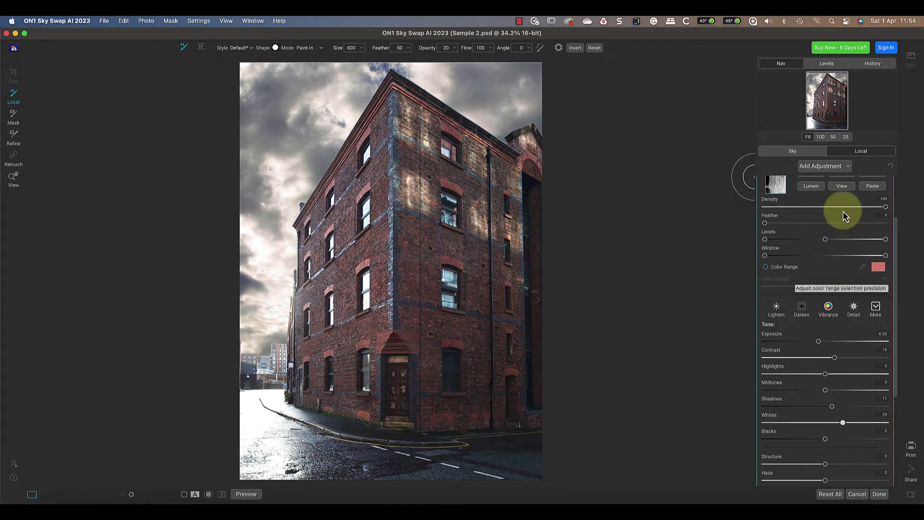
click(847, 189)
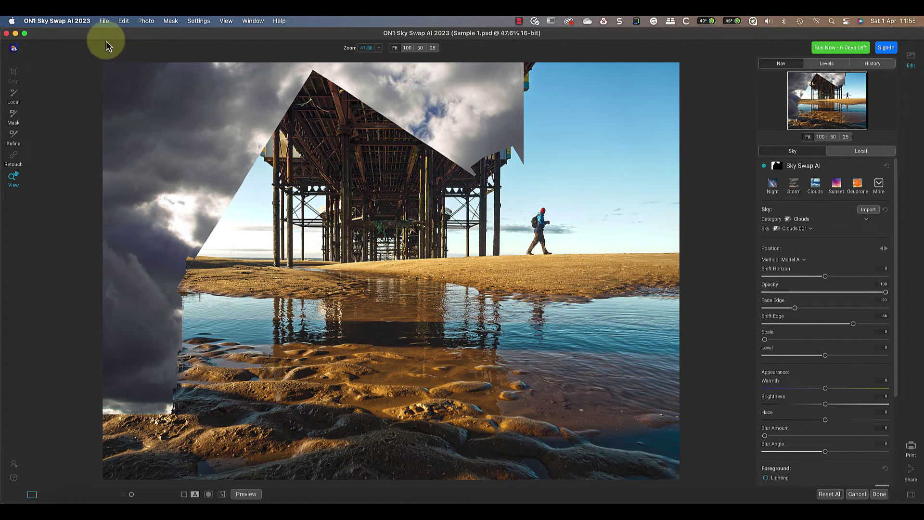
Step: Check the Plug-ins preferences without changes, then start Reset All on the sky settings
click(68, 21)
click(66, 50)
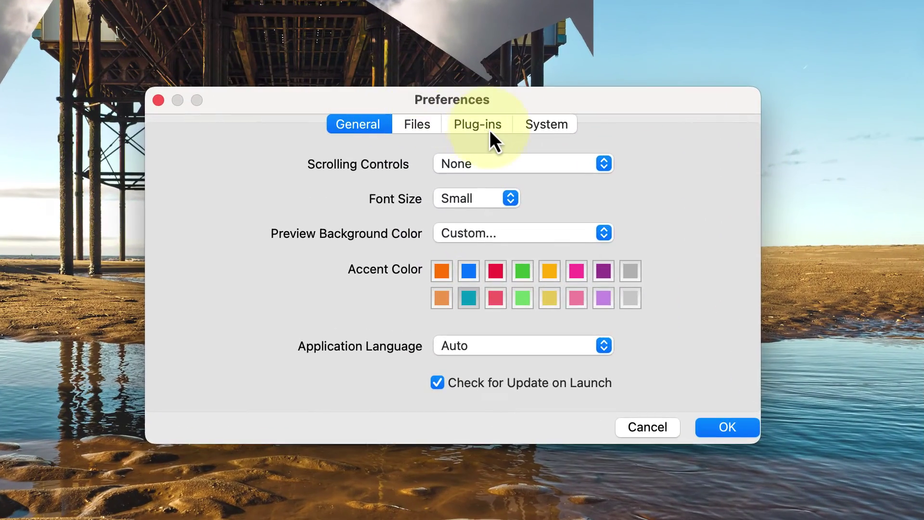
click(489, 131)
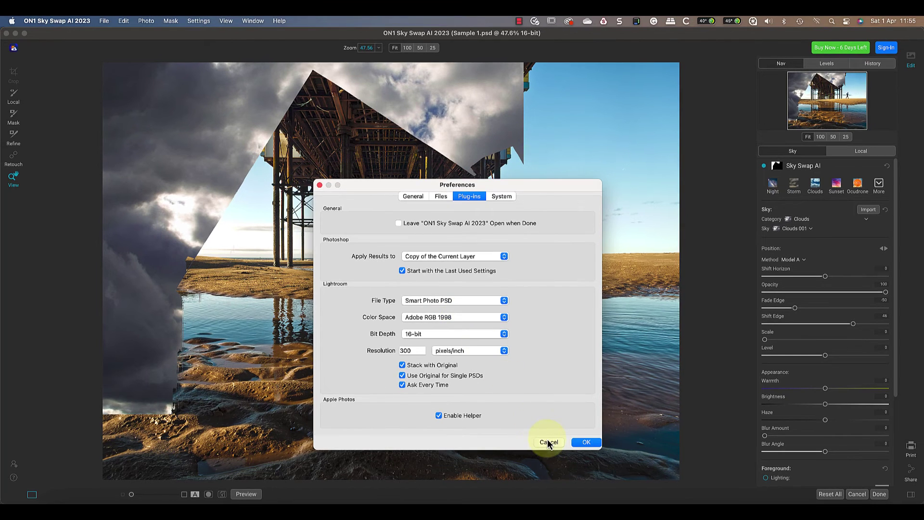
click(546, 439)
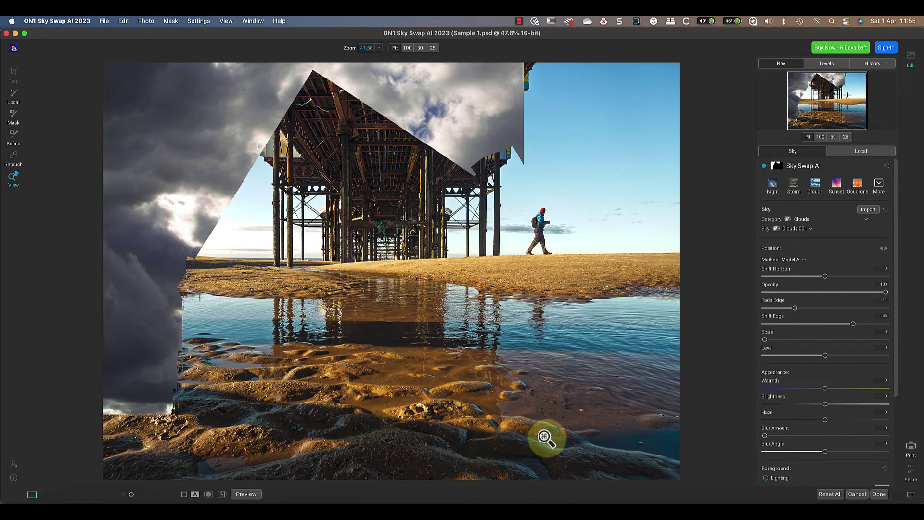
click(829, 494)
Step: Confirm the reset, show the sky mask in black and white, and lower Fade Edge
click(530, 302)
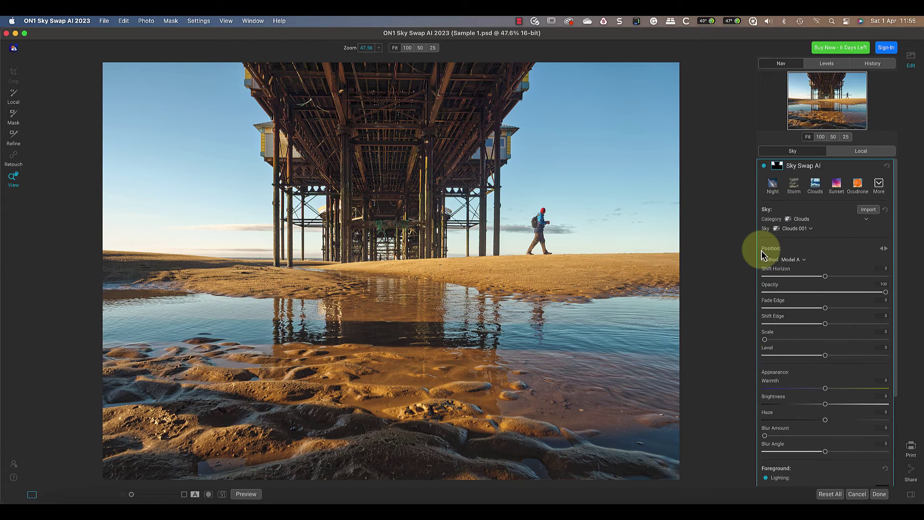
click(776, 166)
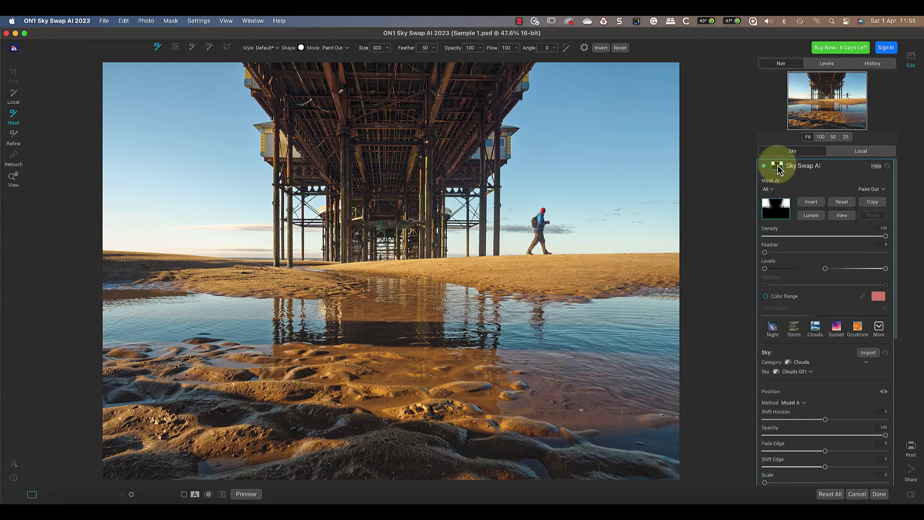
click(842, 214)
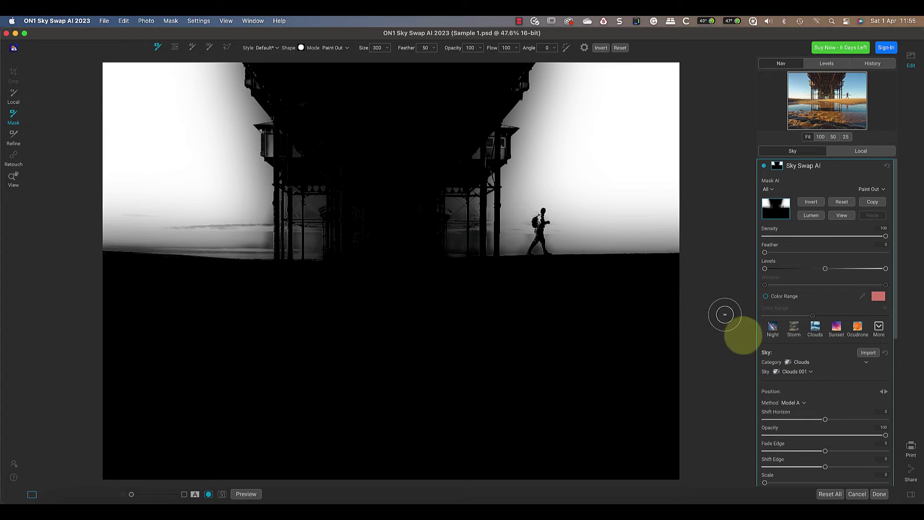
scroll(767, 365, down, 3)
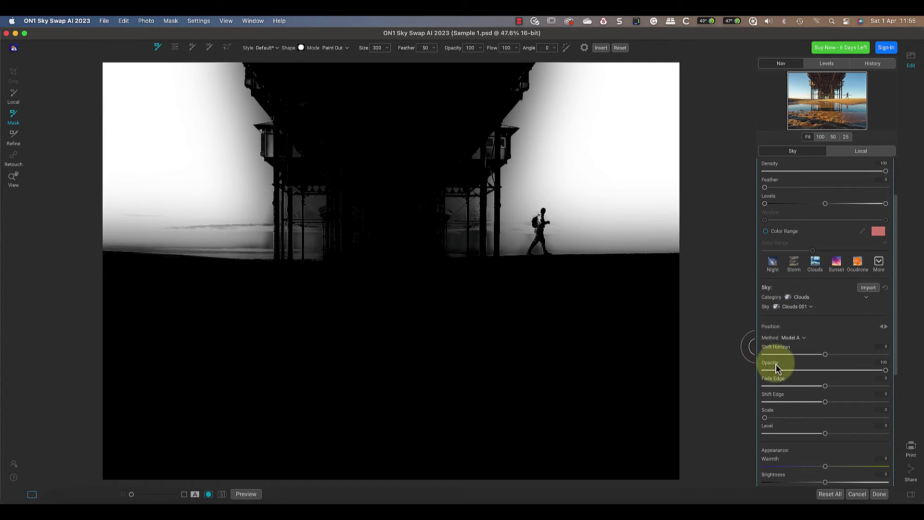
drag(825, 385, 794, 386)
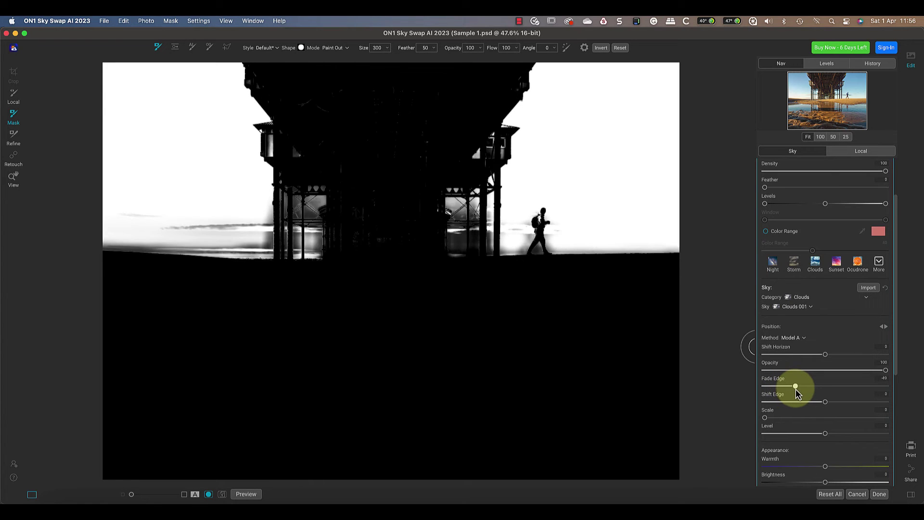
Step: Shift the mask edge inward and inspect it at 100% around the walker, keeping Clouds 001
key(super+alt+0)
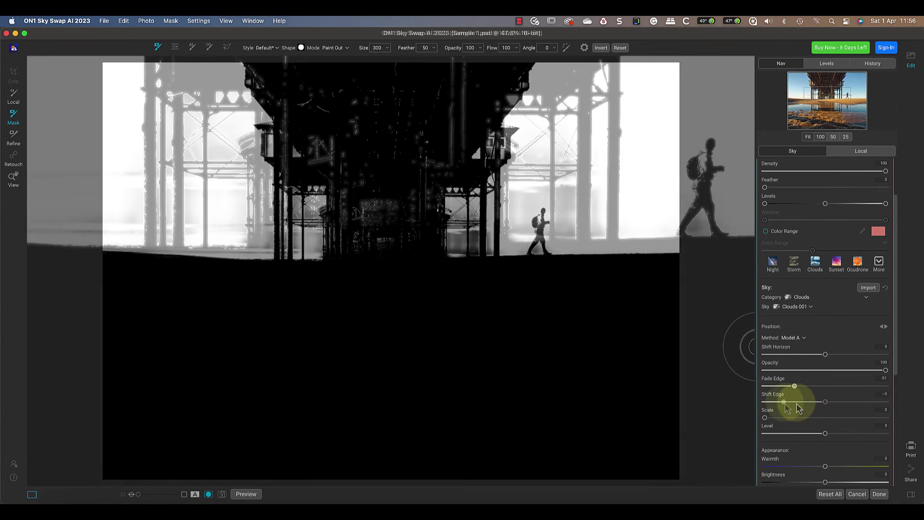
drag(824, 401, 785, 403)
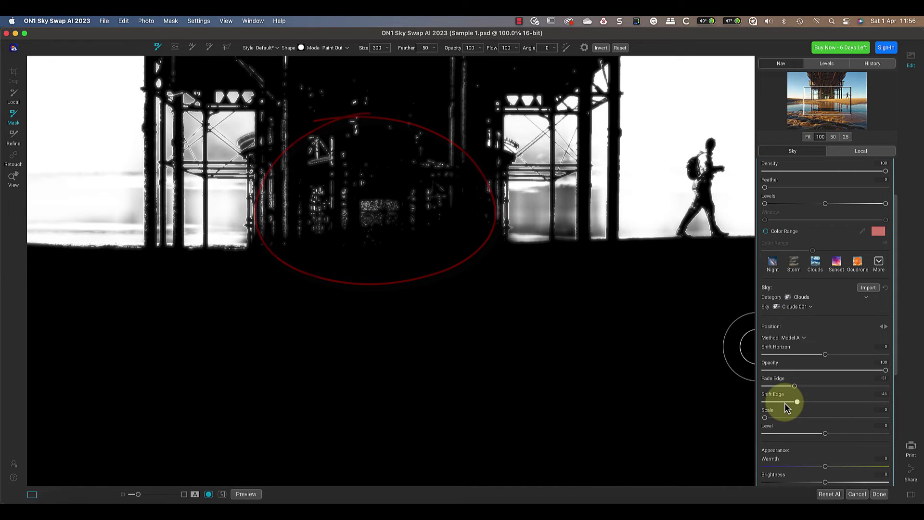
click(830, 120)
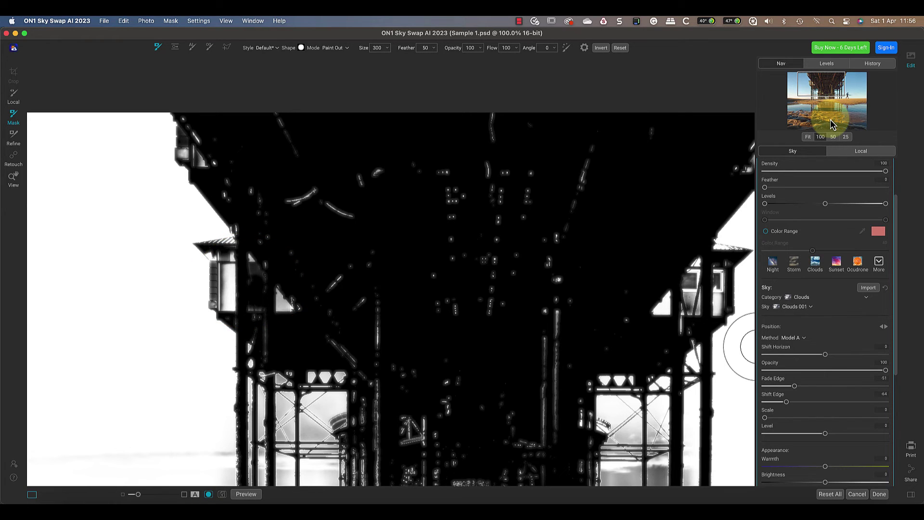
drag(827, 94, 841, 98)
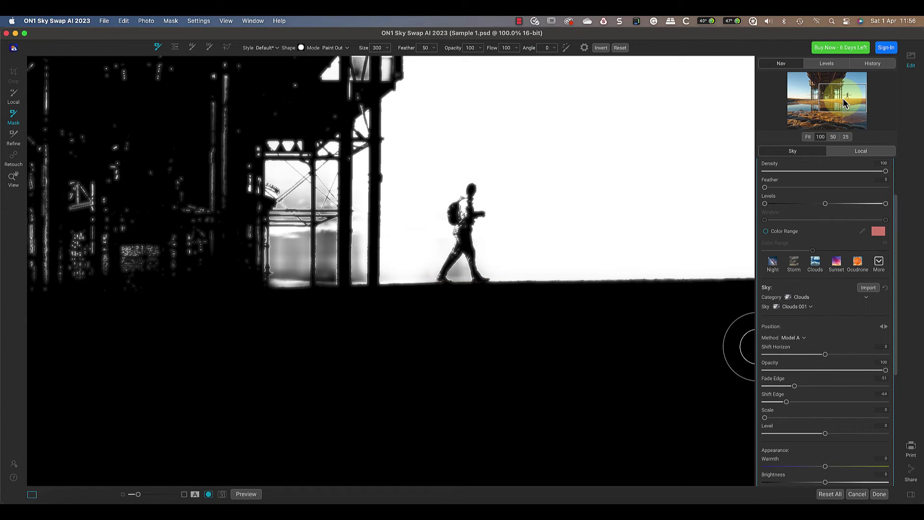
click(810, 307)
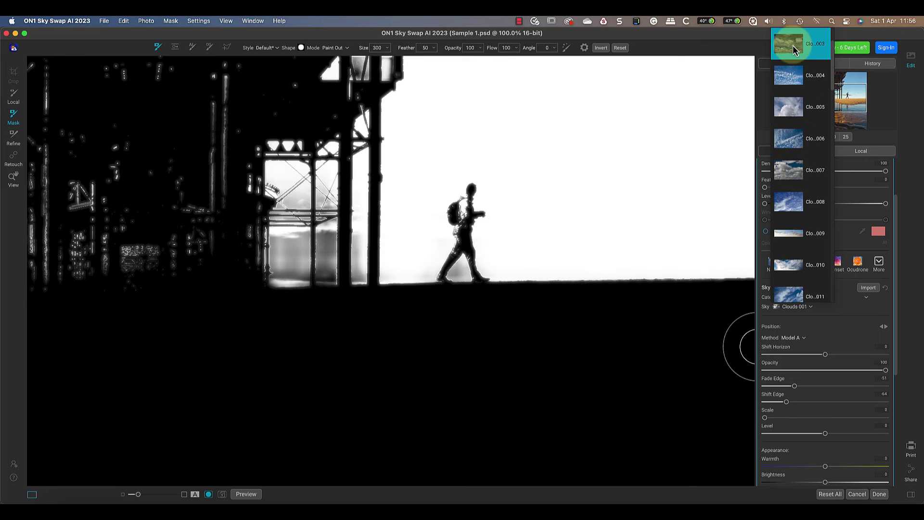
click(793, 45)
scroll(845, 215, up, 3)
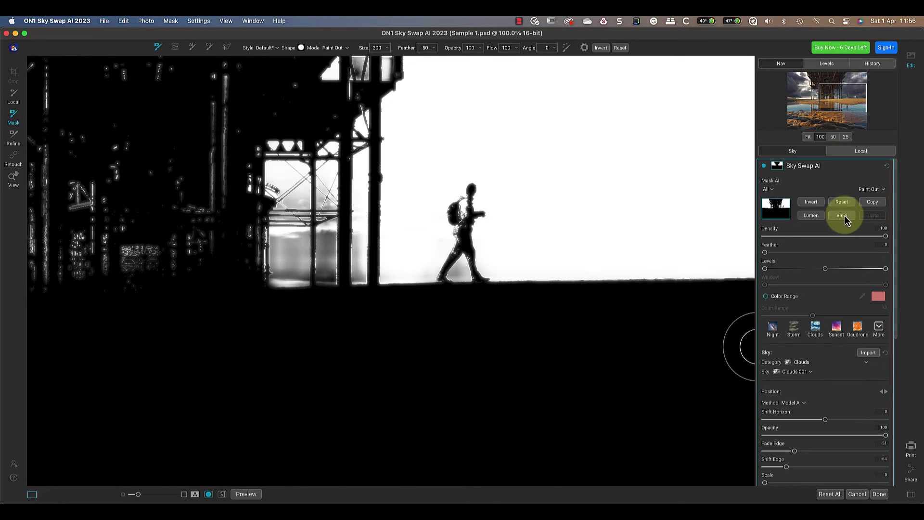
Step: Return to the full-colour view and fit the whole pier image on screen
click(844, 215)
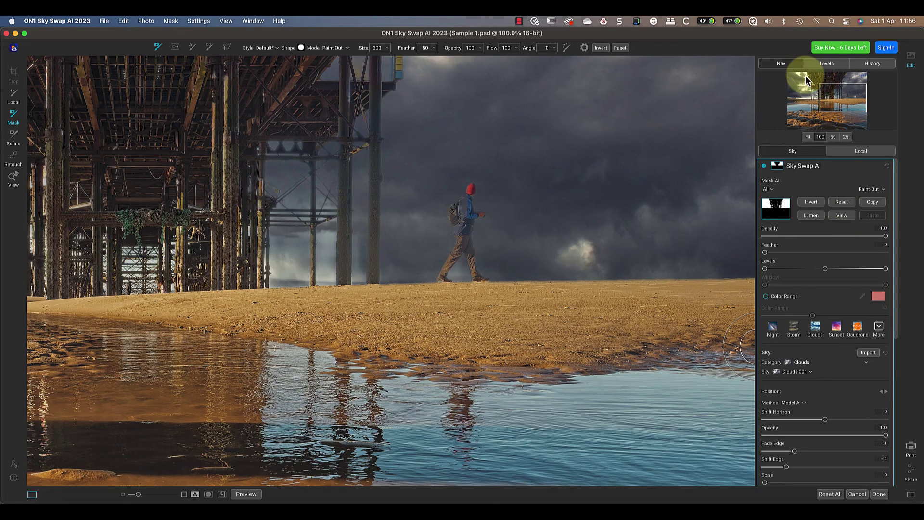
click(805, 136)
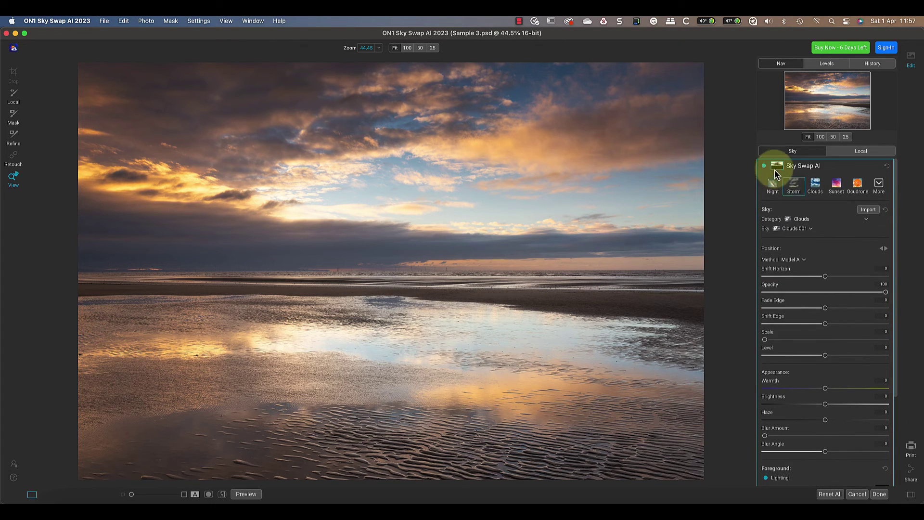
Step: Paint the entire sky into the mask in black-and-white view and apply Sunset 001
click(778, 166)
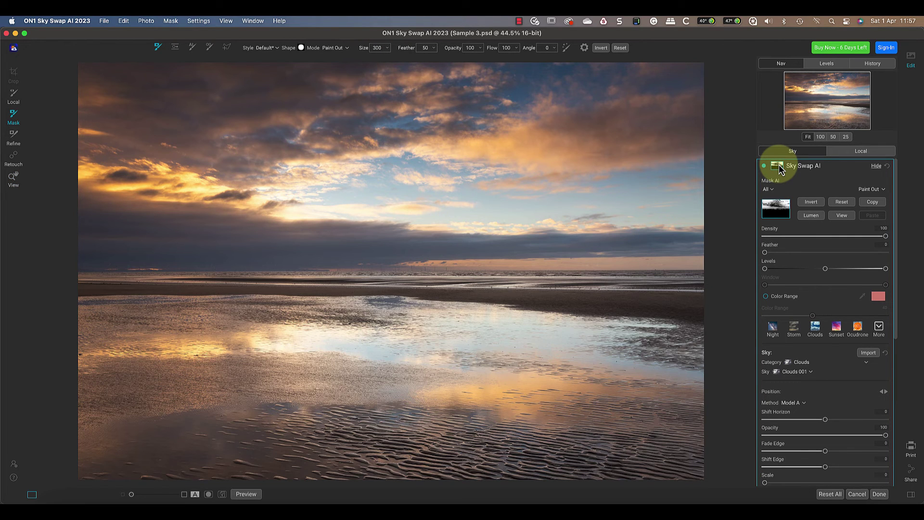
click(841, 217)
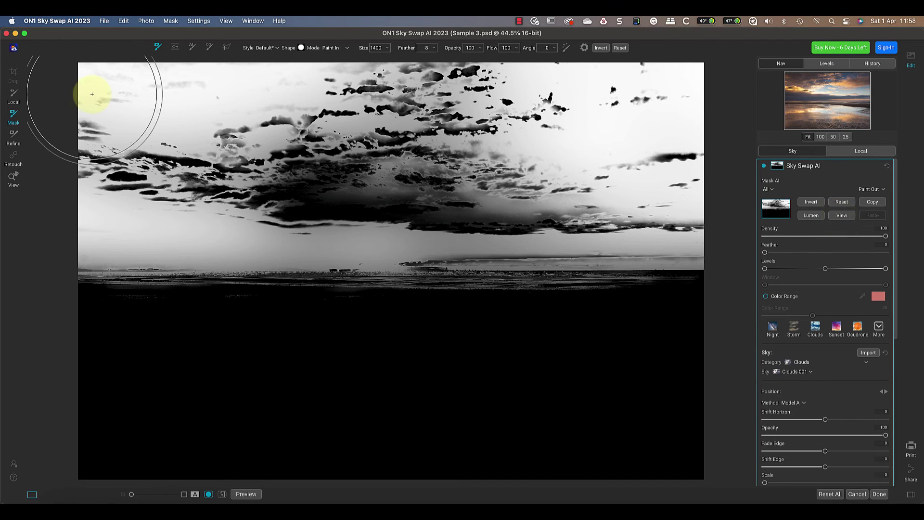
mouse_move(93, 93)
mouse_down()
mouse_move(665, 97)
mouse_move(102, 153)
mouse_move(244, 171)
mouse_move(656, 173)
mouse_up()
click(836, 327)
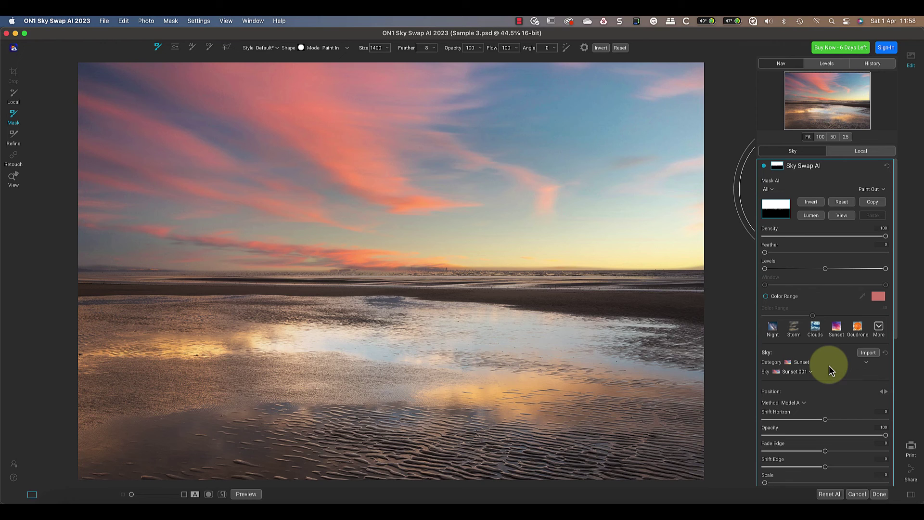
Step: Enable the foreground Reflection and raise its amount to about 83
scroll(828, 367, down, 10)
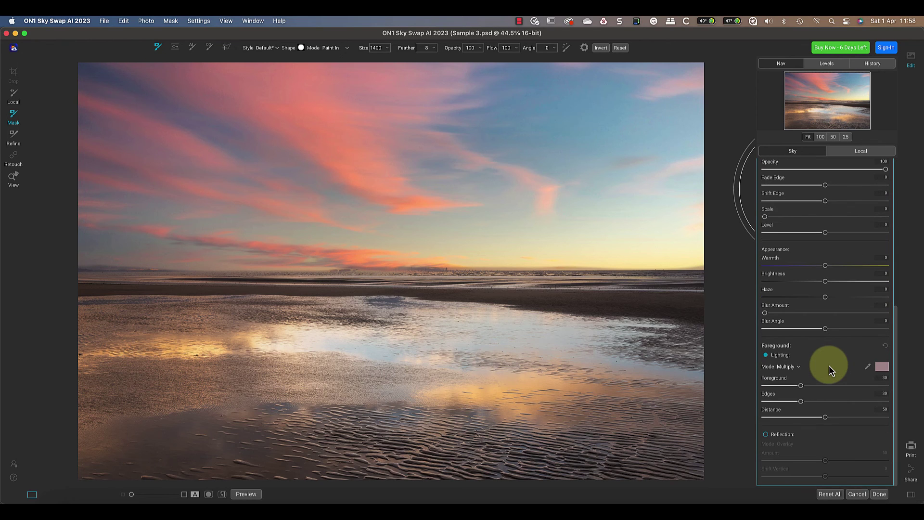
click(764, 434)
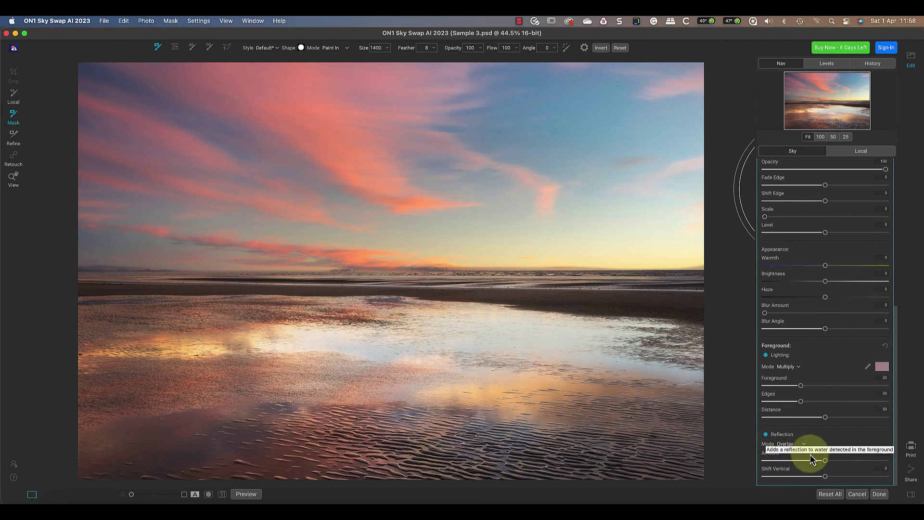
drag(824, 460, 864, 462)
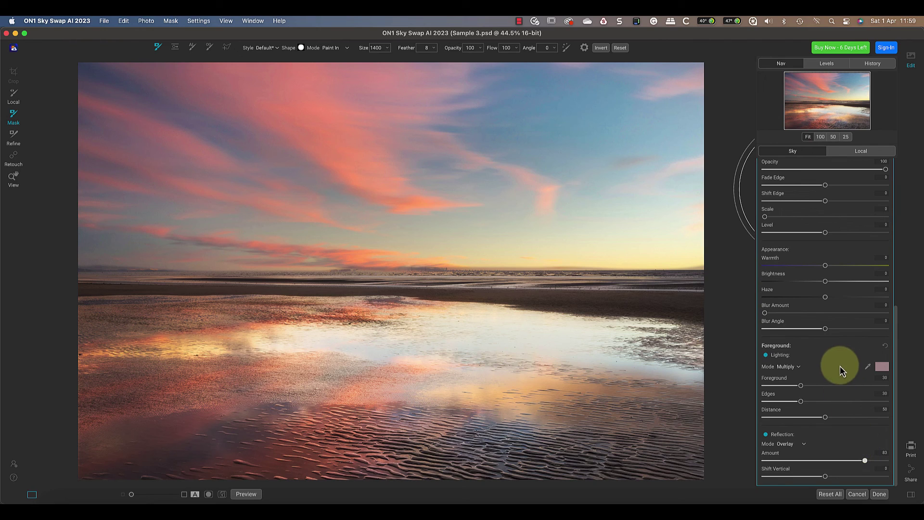